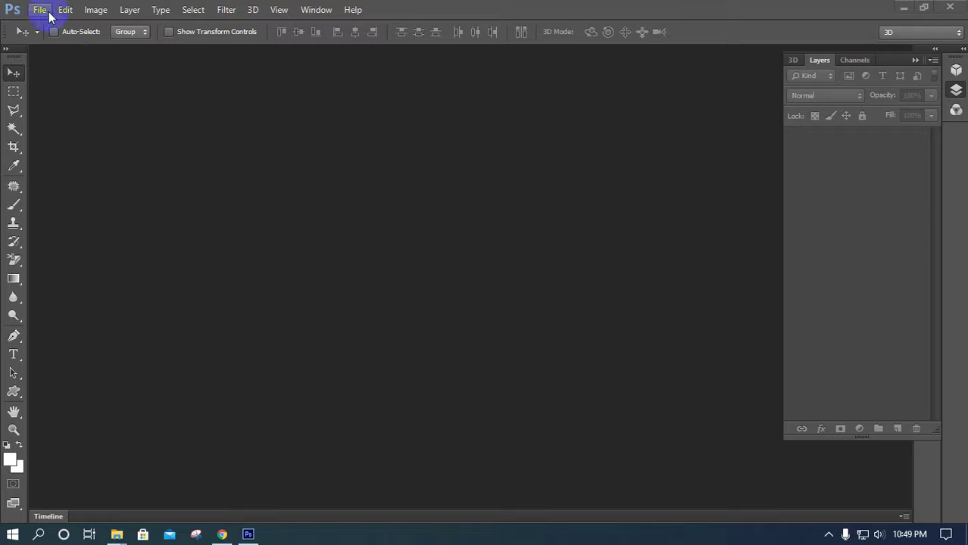
Open the JPEG portrait of the man in the black shirt from the Downloads folder.
left_click(38, 9)
left_click(43, 36)
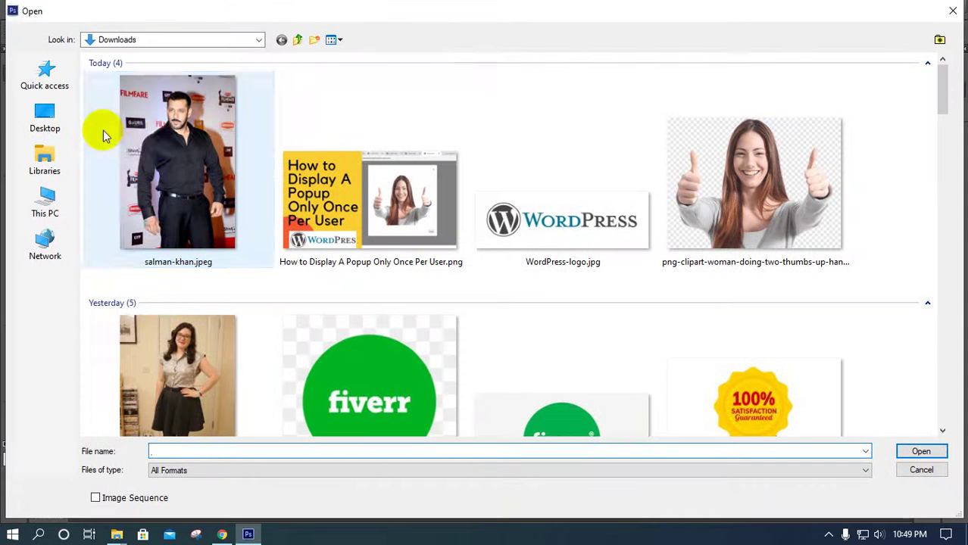
double_click(182, 163)
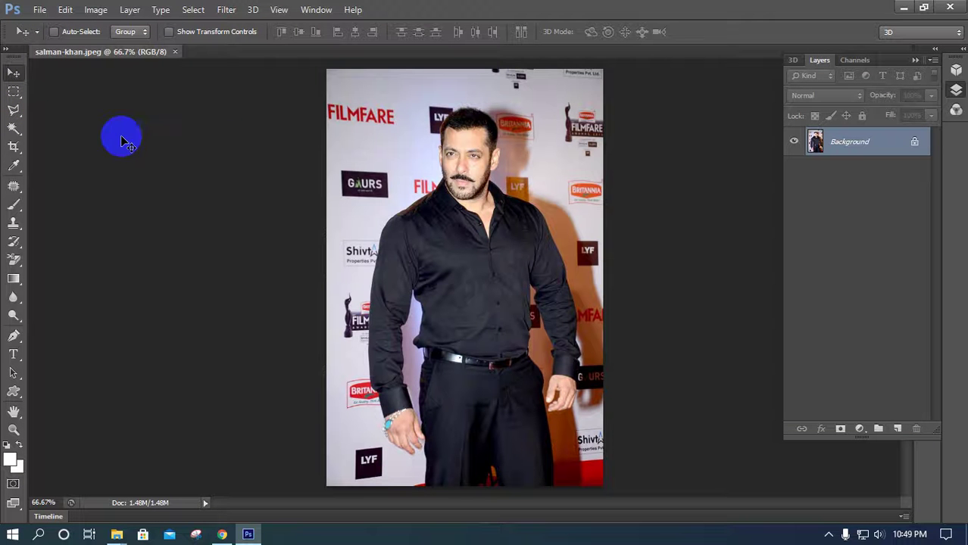
Zoom into the photo and choose the Polygonal Lasso from the lasso flyout.
scroll(500, 237, "up", 2)
scroll(498, 238, "down", 2)
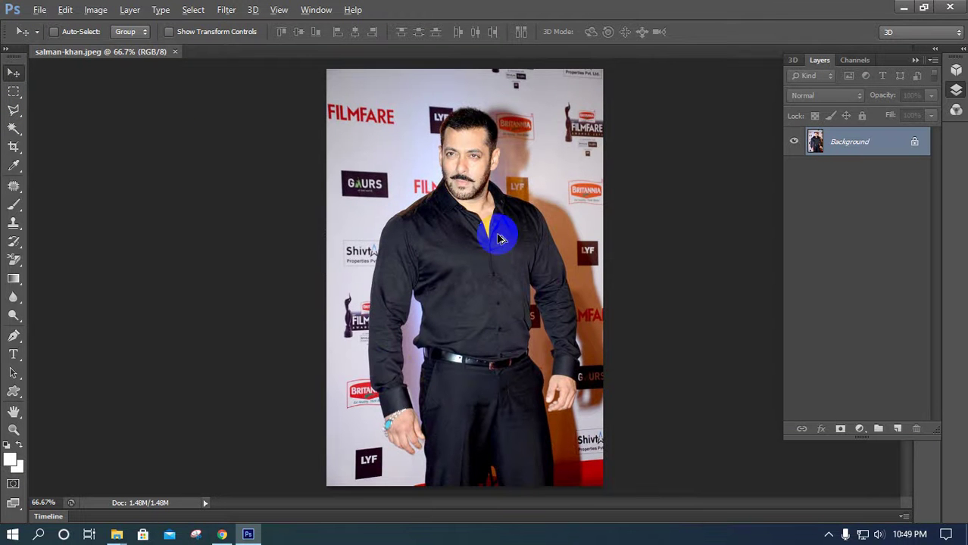
scroll(424, 408, "up", 2)
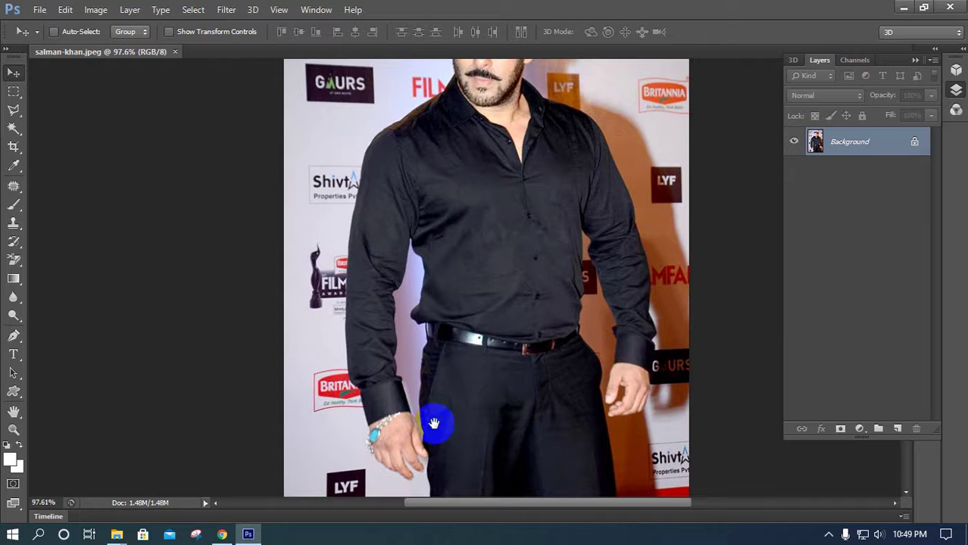
scroll(428, 416, "up", 1)
scroll(371, 258, "up", 2)
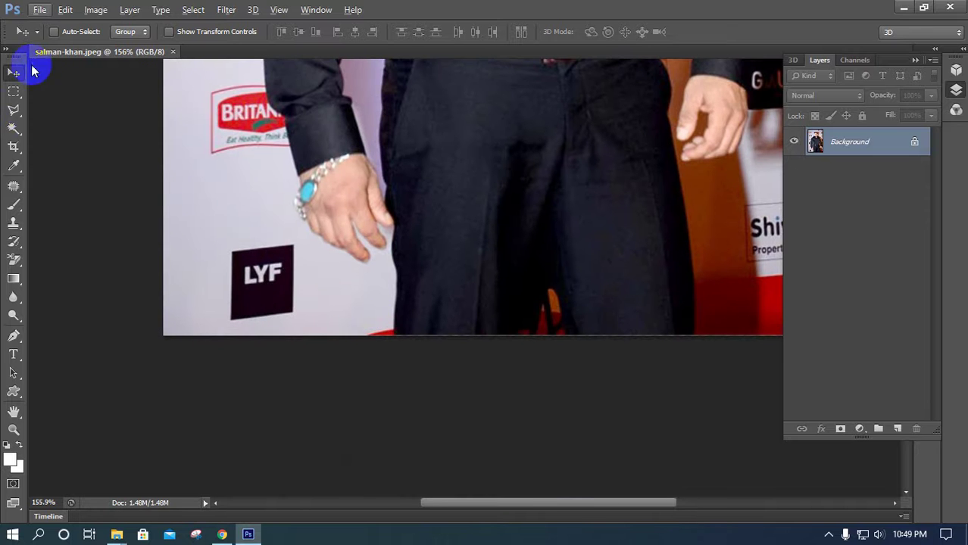
left_click(13, 112)
right_click(13, 112)
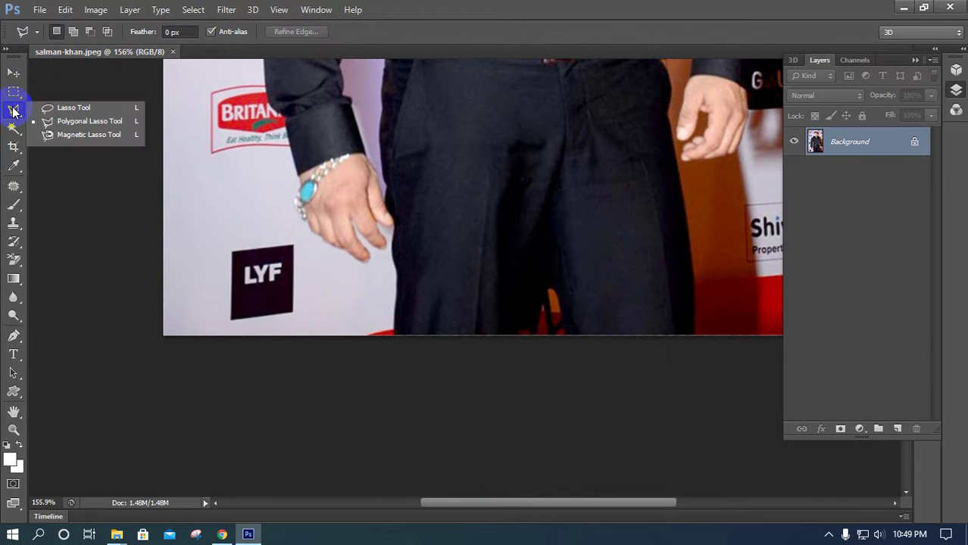
left_click(68, 123)
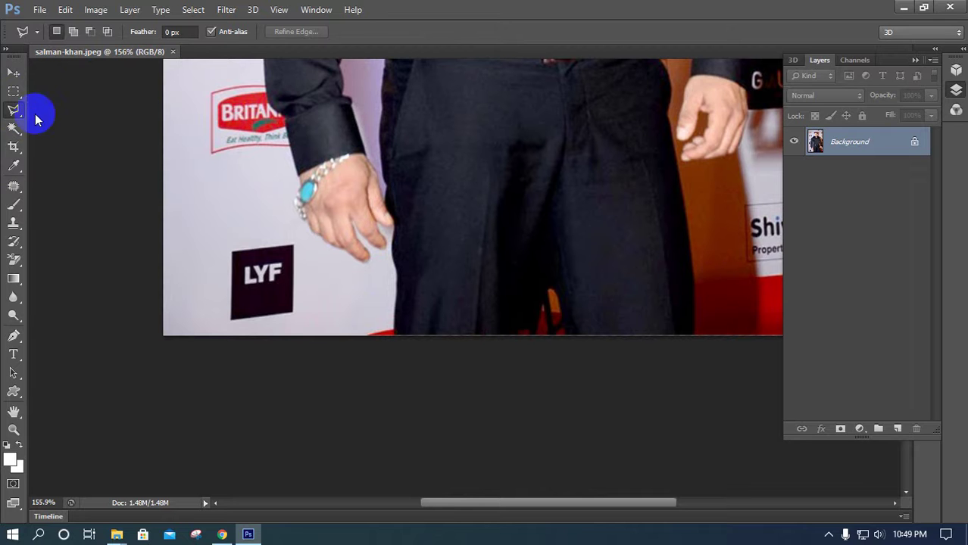
Zoom to 400% on the trousers' bottom edge beside the man's hand.
left_click(394, 332)
scroll(395, 333, "up", 3)
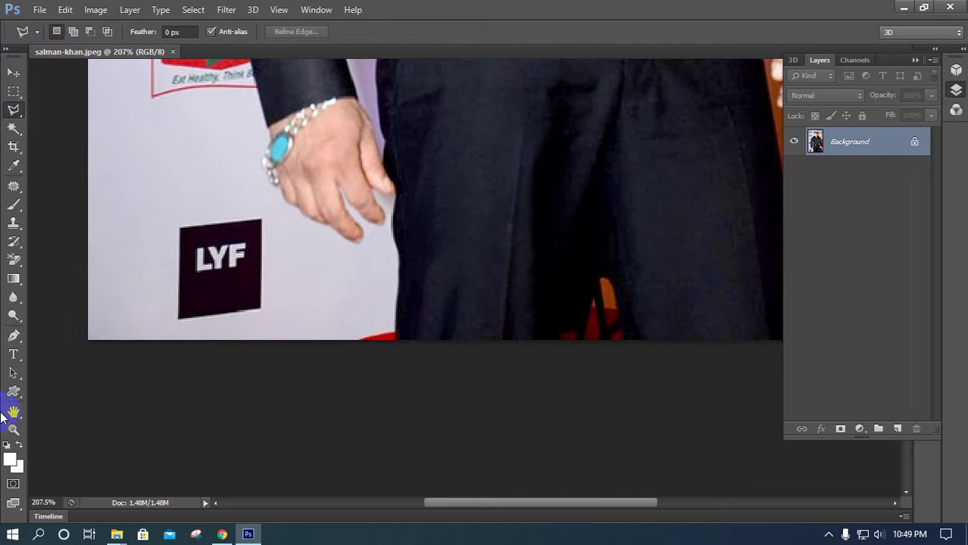
left_click(14, 430)
left_click(390, 333)
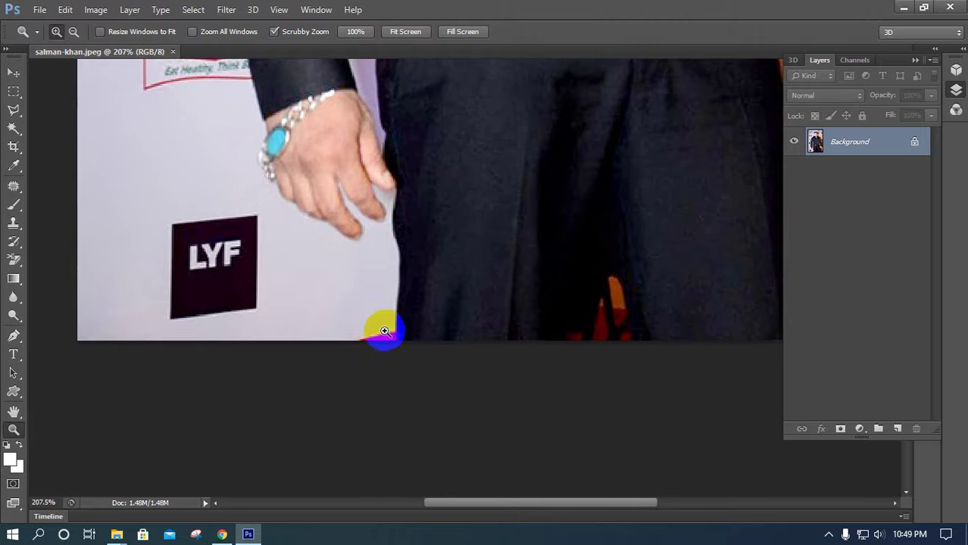
left_click(391, 335)
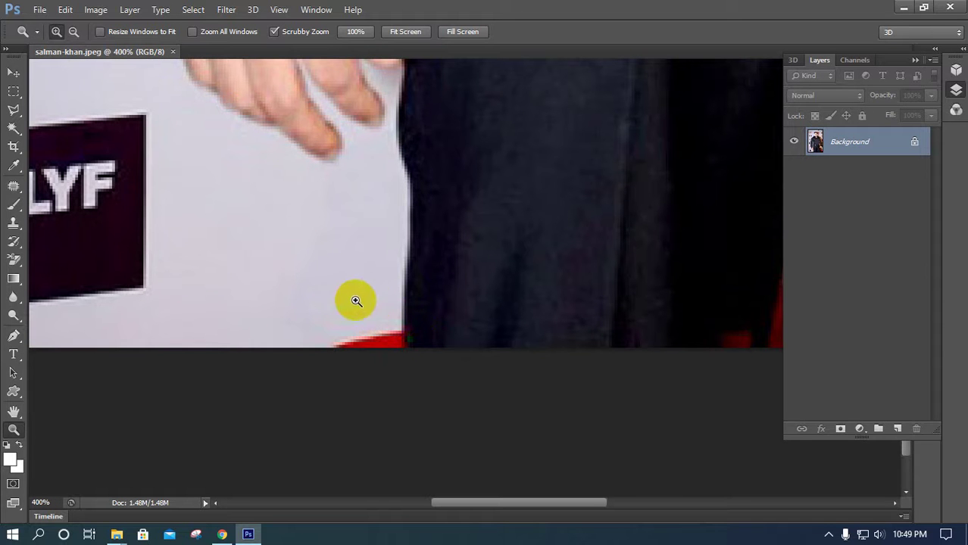
left_click(13, 112)
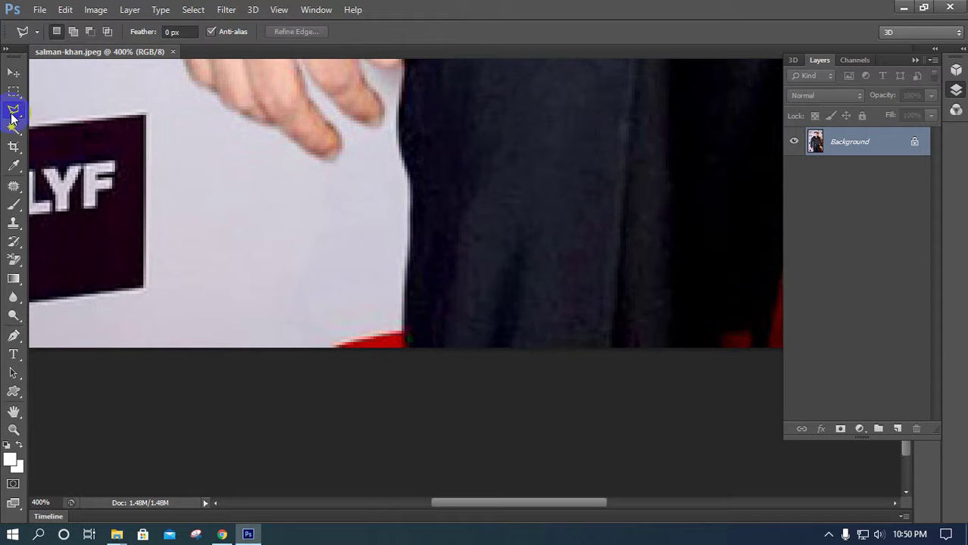
Place lasso points from the photo's bottom edge up the trousers and around the fingers and bracelet.
left_click(401, 350)
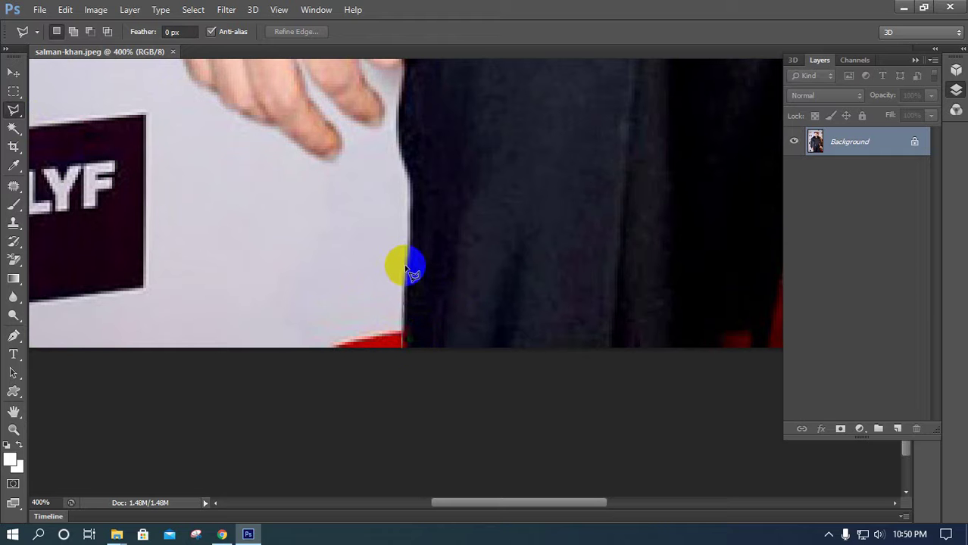
left_click(407, 227)
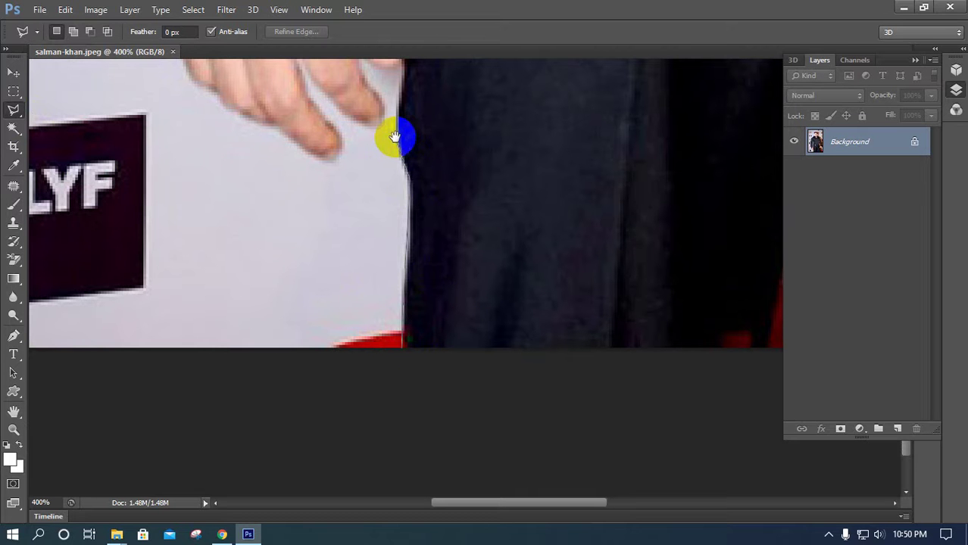
mouse_move(395, 136)
left_mouse_down()
mouse_move(399, 184)
mouse_move(378, 324)
left_mouse_up()
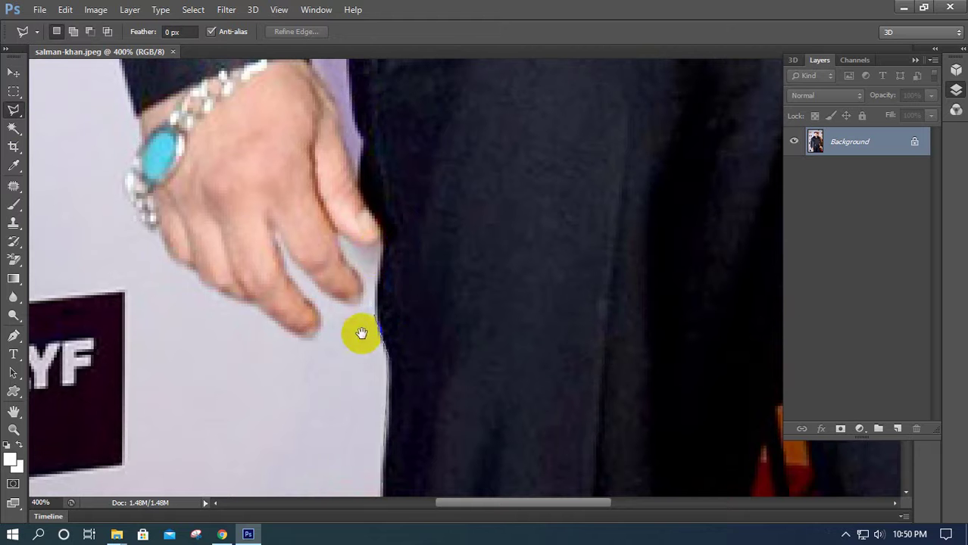
left_click(378, 311)
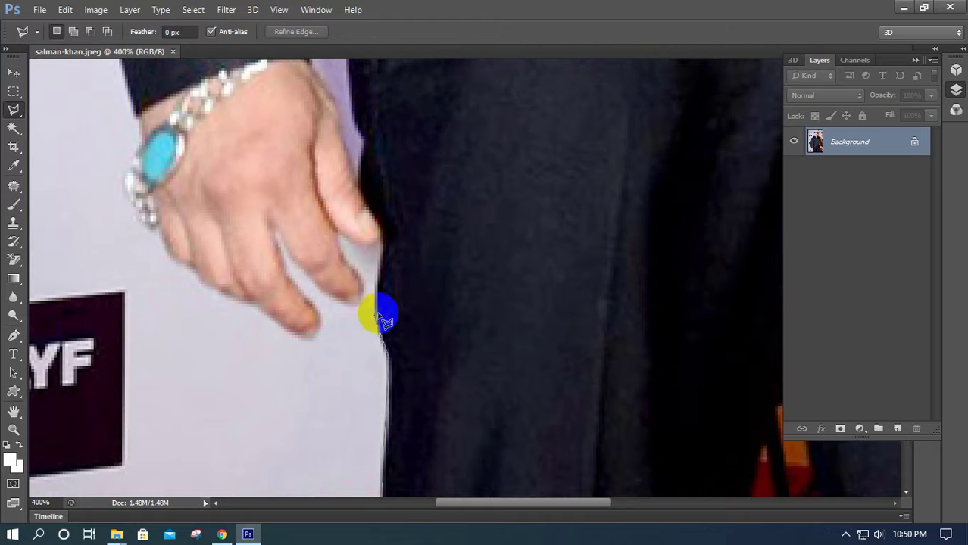
left_click(388, 250)
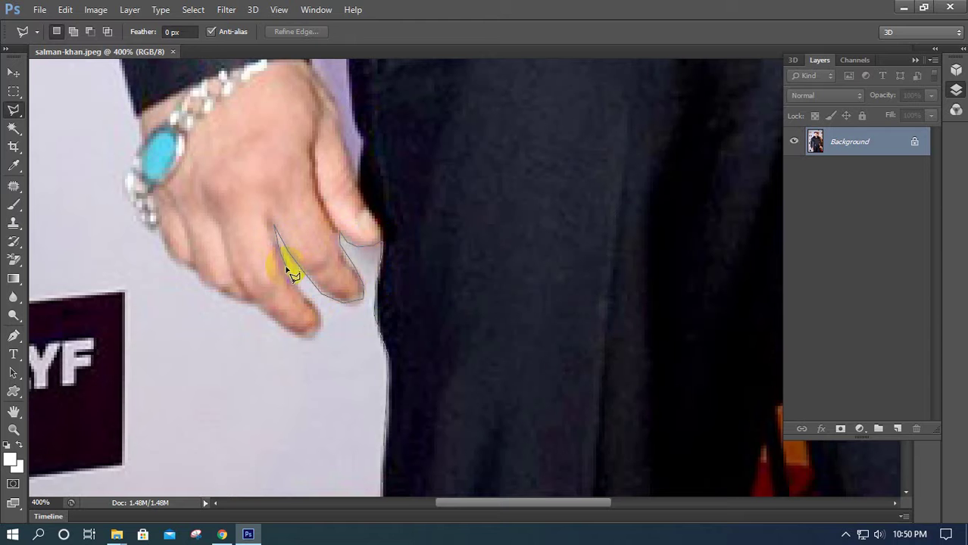
left_click(319, 334)
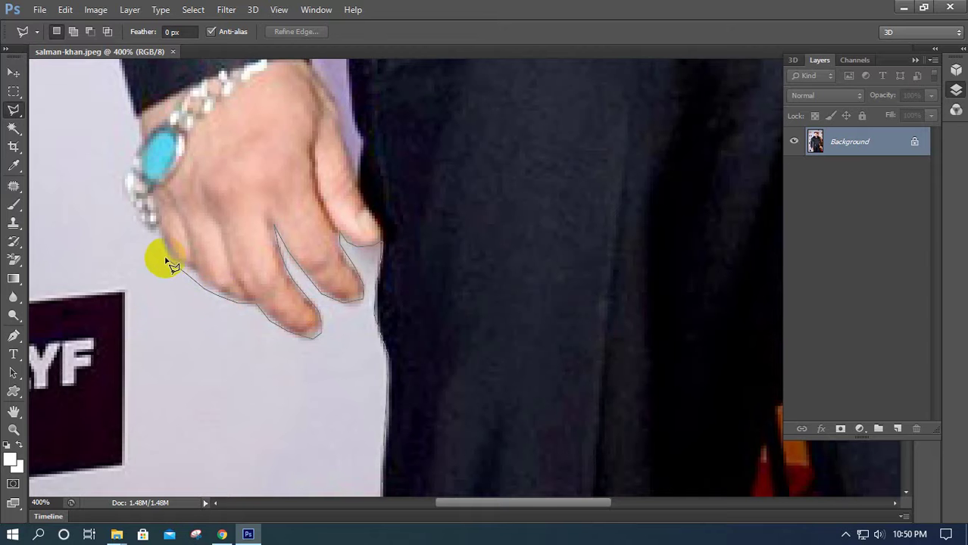
left_click_drag(162, 281, 216, 333)
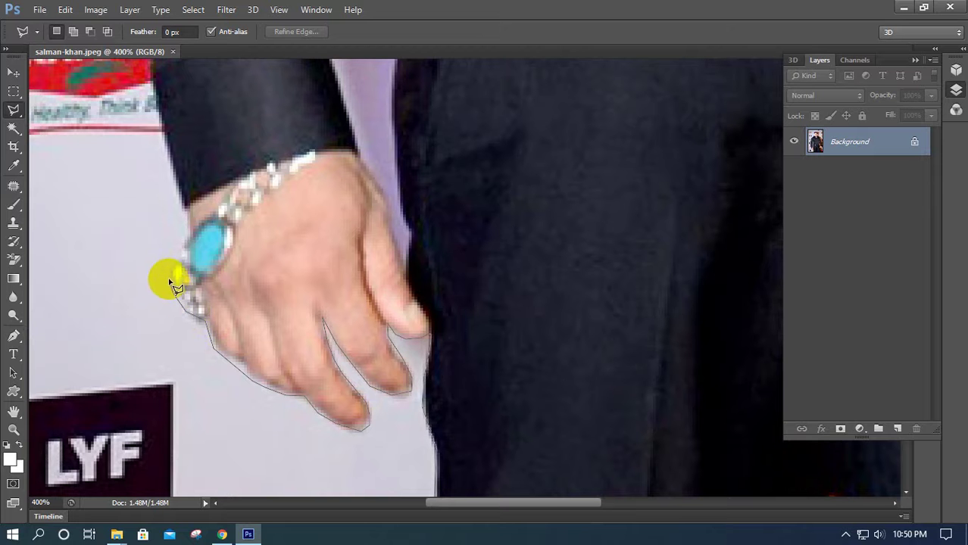
left_click(174, 289)
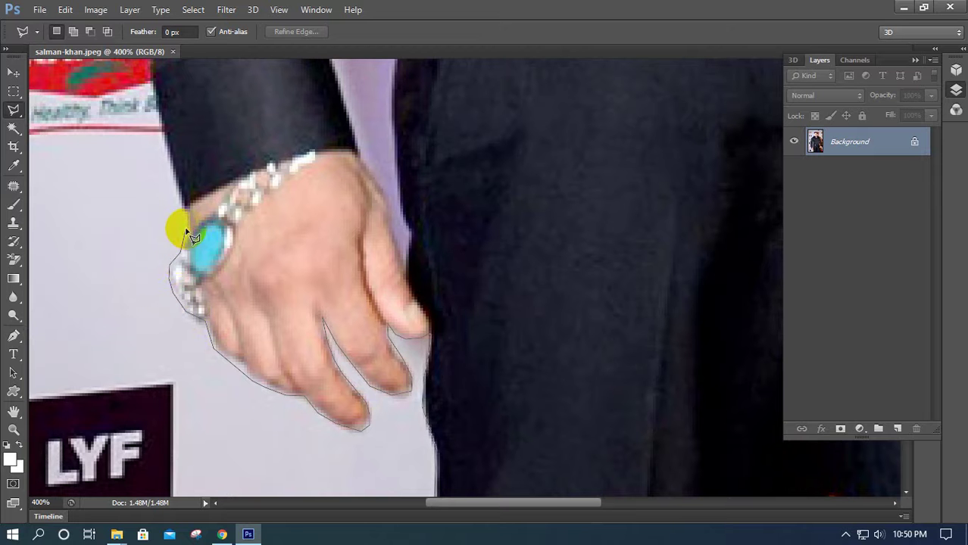
left_click_drag(181, 209, 216, 485)
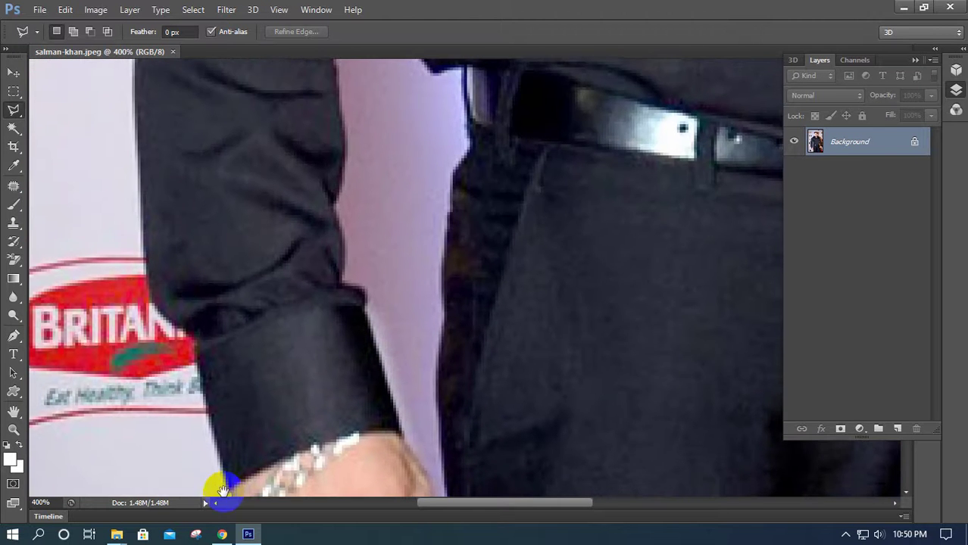
Continue the lasso outline from the sleeve cuff up along the sleeve edge.
left_click(194, 344)
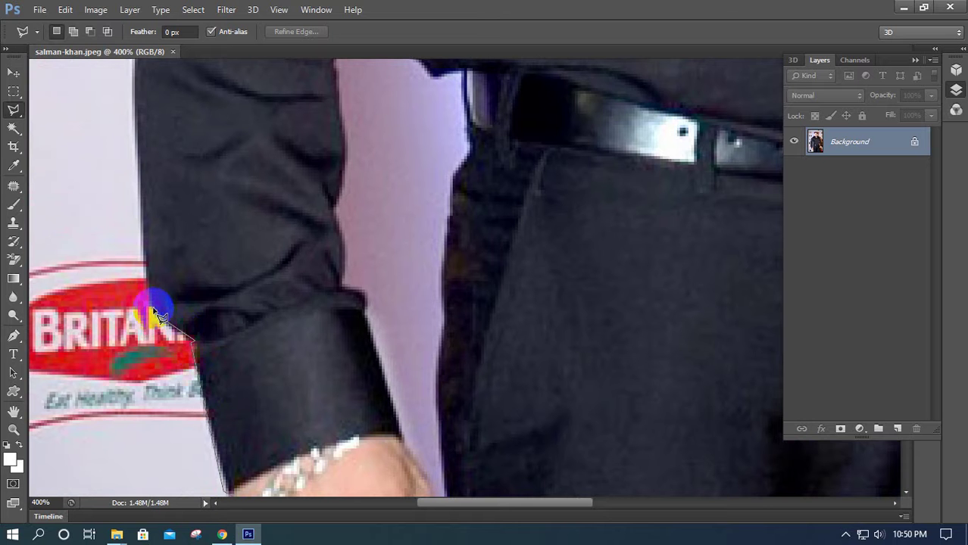
left_click_drag(152, 303, 274, 415)
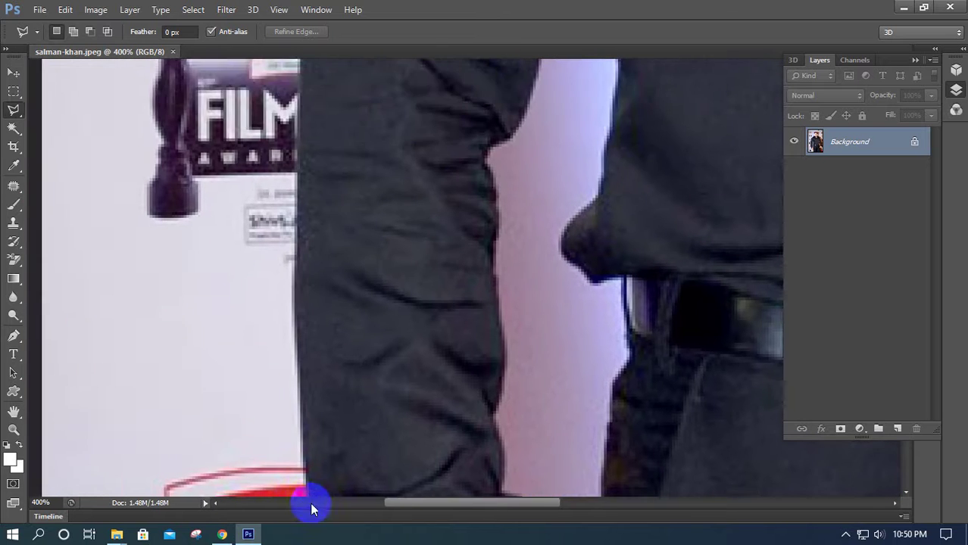
left_click(274, 415)
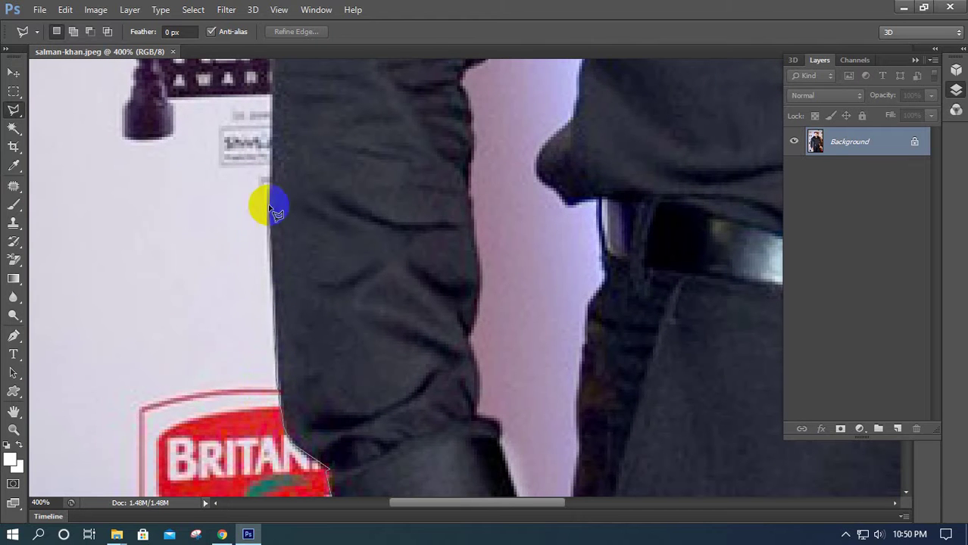
left_click(270, 180)
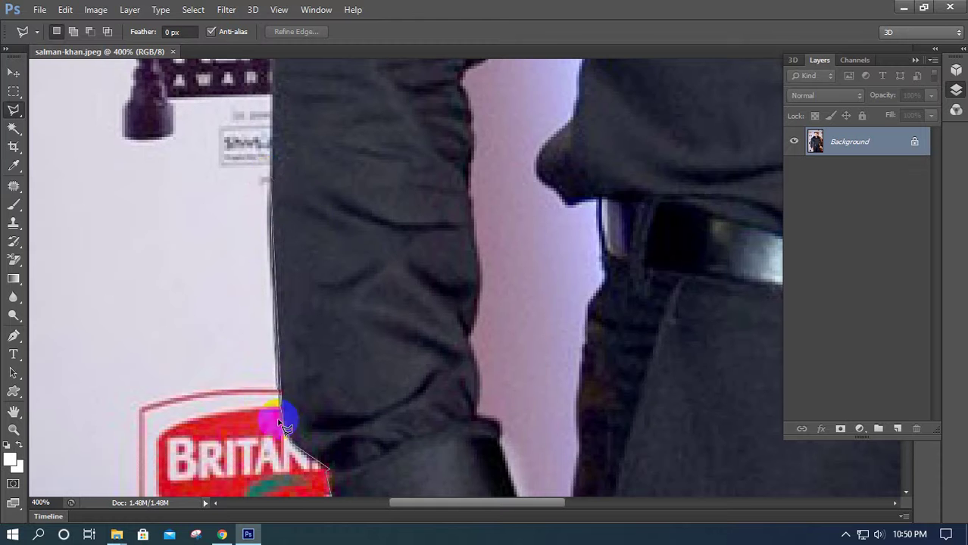
left_click_drag(276, 417, 262, 239)
mouse_move(254, 179)
left_mouse_down()
mouse_move(231, 339)
mouse_move(261, 282)
left_mouse_up()
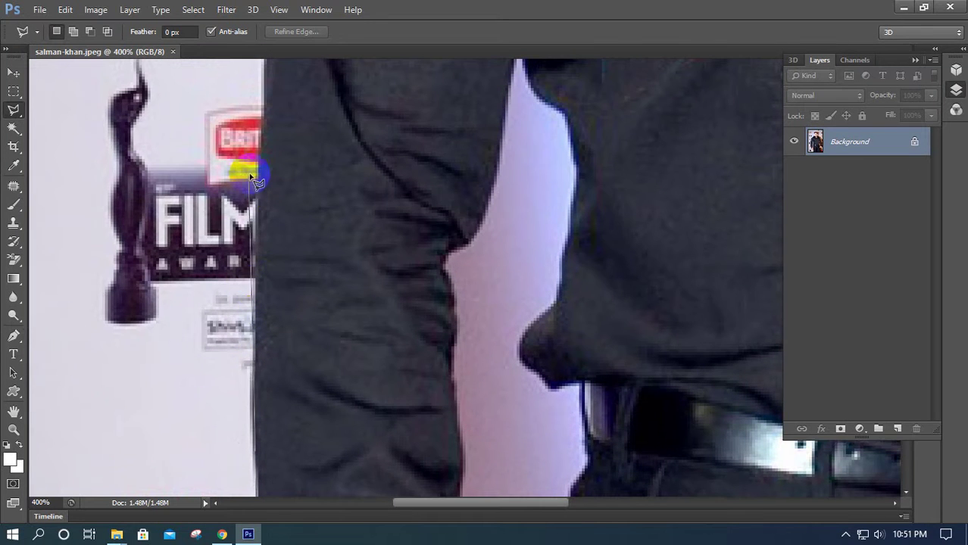
left_click(257, 152)
left_click_drag(263, 125, 270, 299)
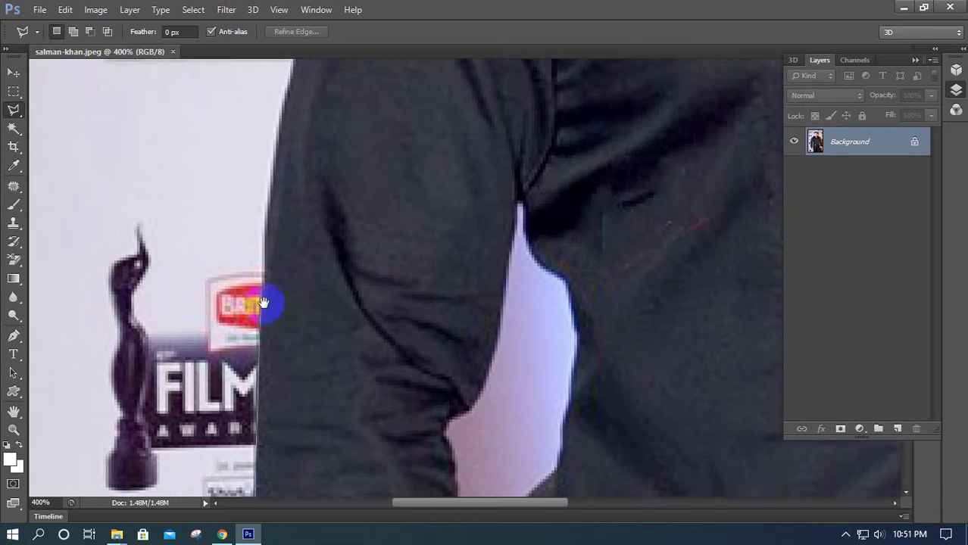
left_click(276, 200)
left_click(279, 129)
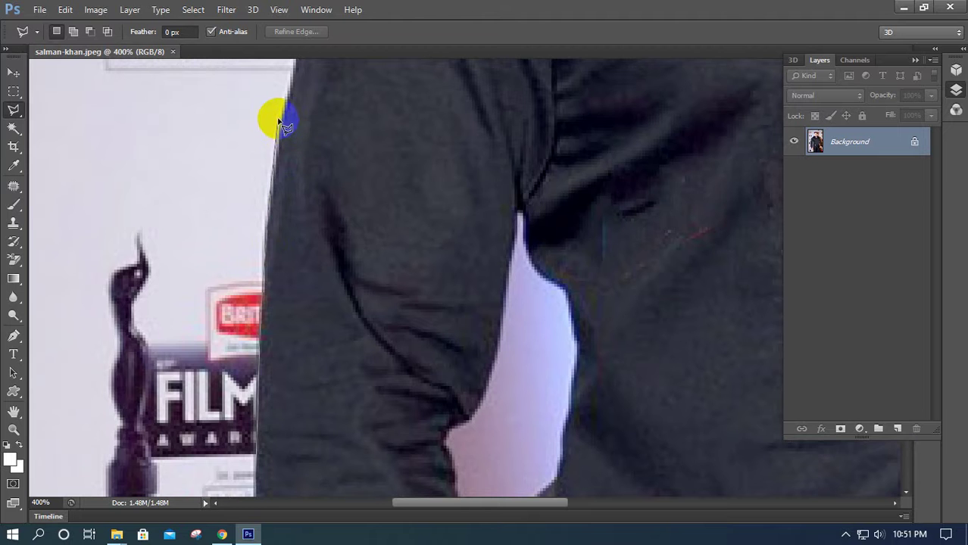
Carry the outline over the shoulder to the collar beside the neck.
left_click_drag(279, 124, 233, 367)
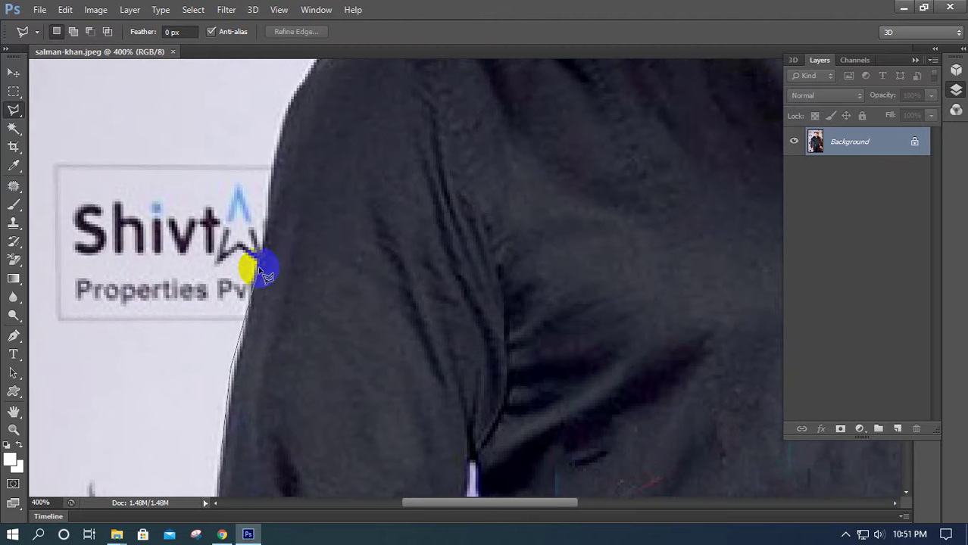
left_click(271, 173)
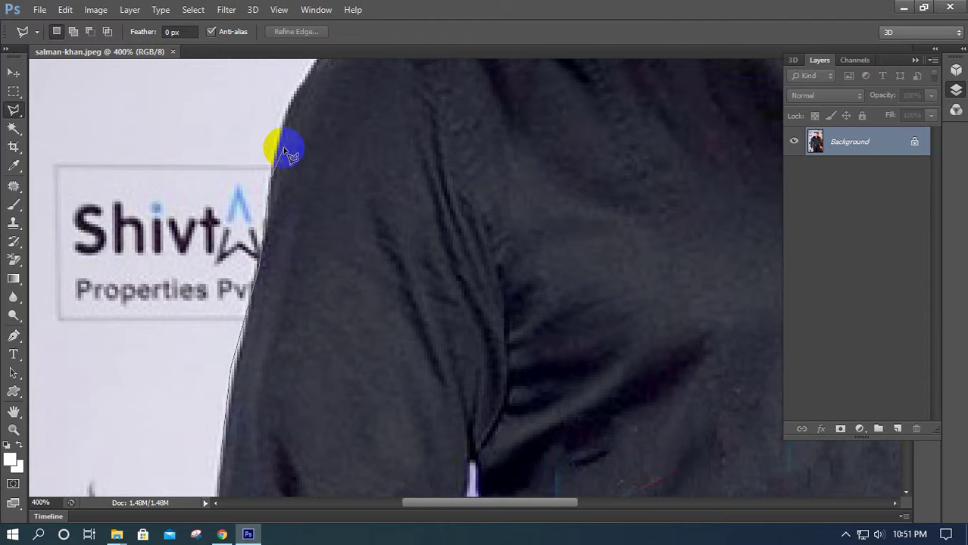
left_click_drag(283, 114, 248, 341)
left_click(275, 287)
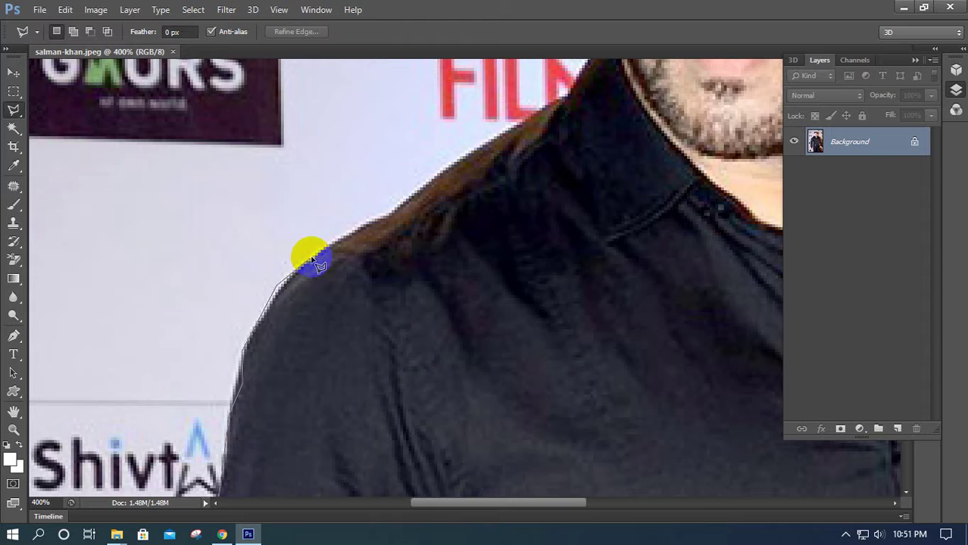
left_click(364, 226)
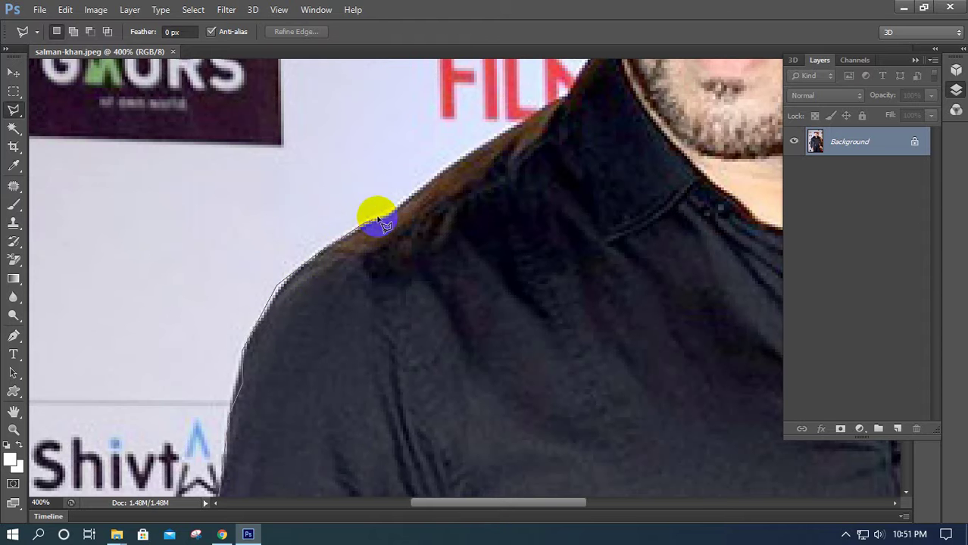
left_click(452, 163)
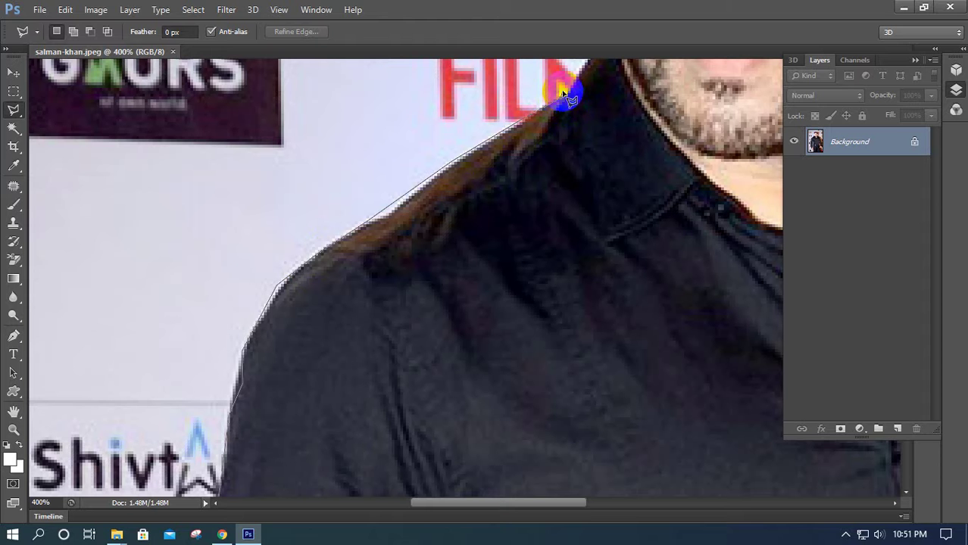
Extend the outline across the top backdrop and down the left side toward the image bottom.
left_click(200, 97)
left_click(70, 103)
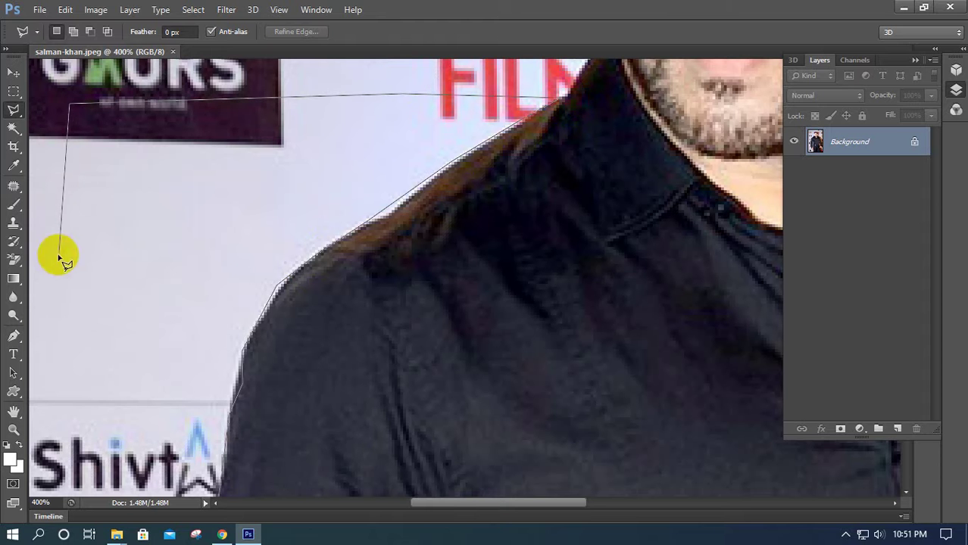
left_click_drag(80, 371, 100, 156)
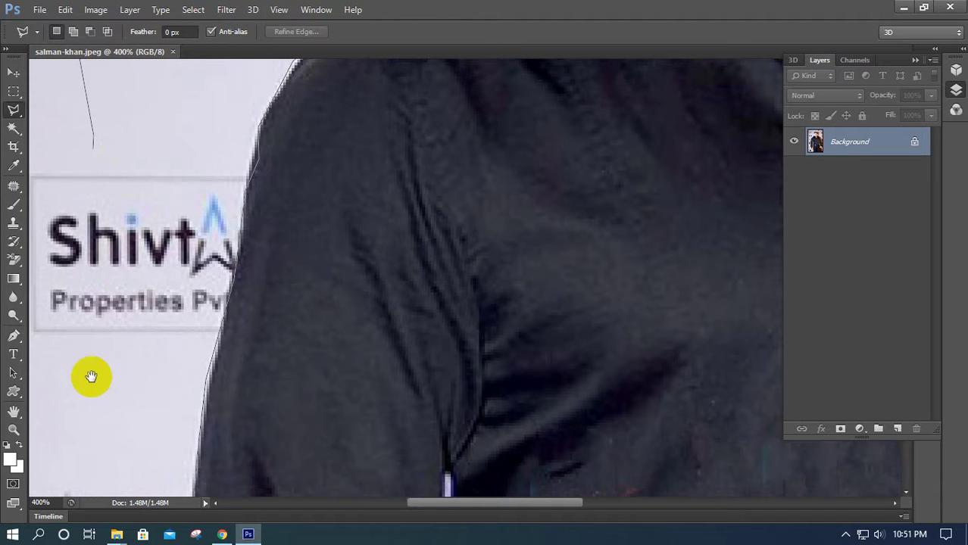
left_click_drag(82, 445, 89, 125)
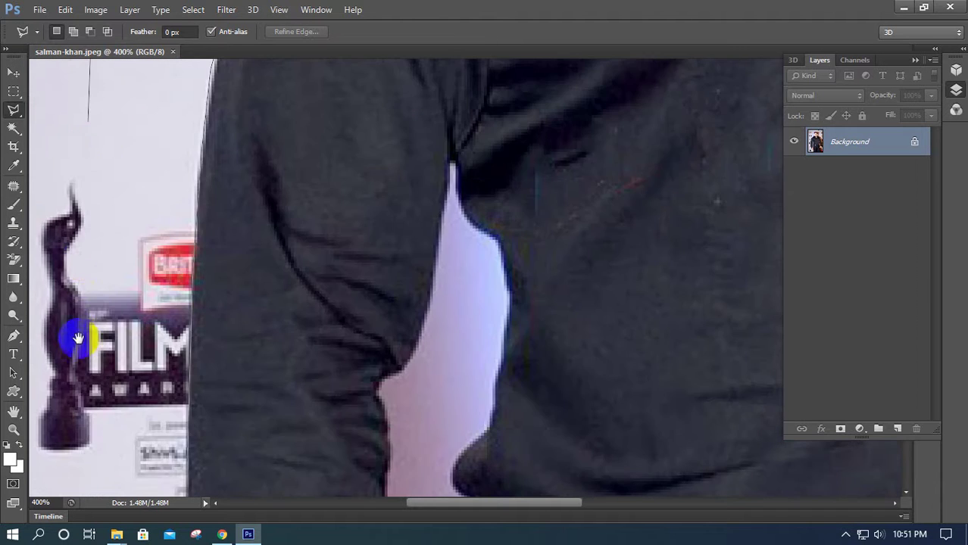
left_click_drag(78, 339, 78, 262)
left_click_drag(129, 449, 71, 293)
left_click_drag(87, 444, 86, 259)
left_click_drag(99, 419, 108, 257)
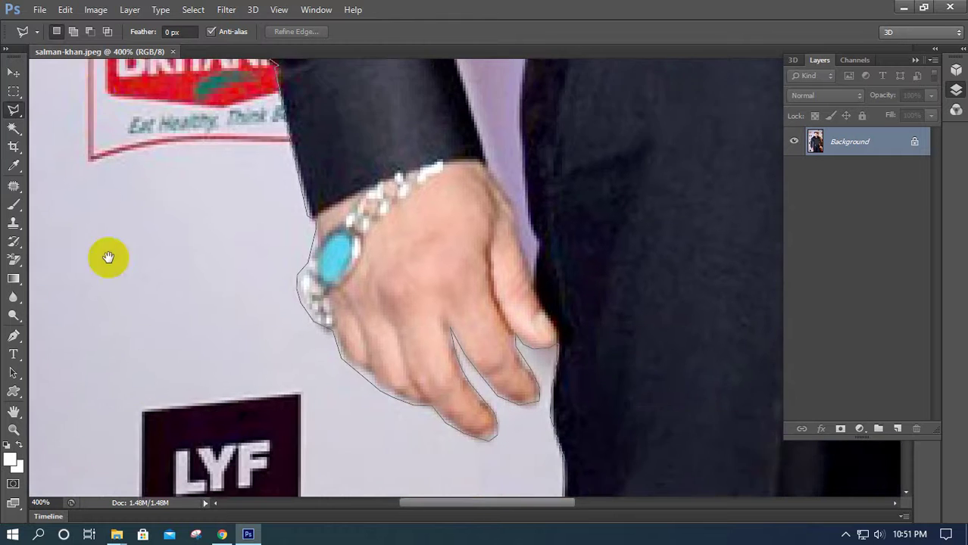
left_click_drag(122, 398, 125, 263)
left_click_drag(121, 352, 119, 224)
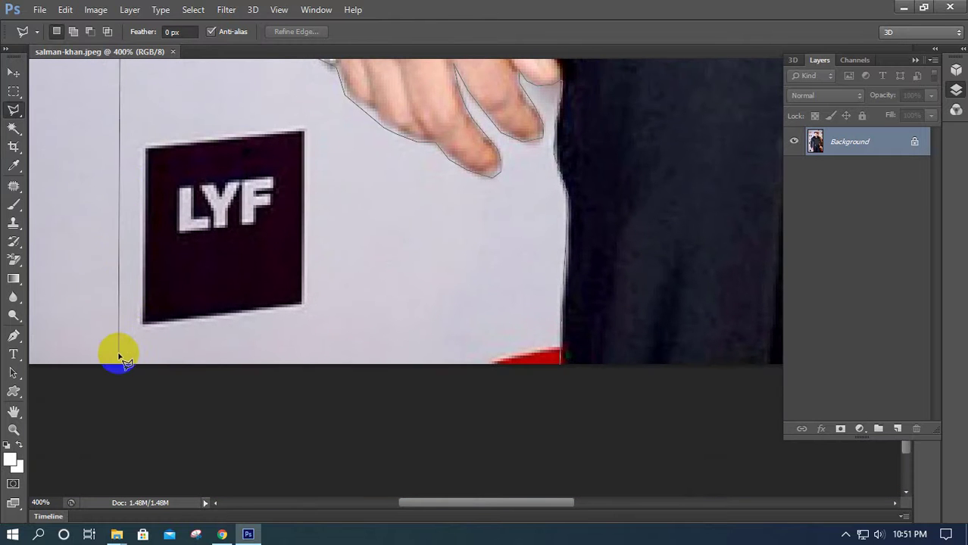
Run the outline beneath the image back to the hip and close the selection.
left_click(114, 400)
left_click(407, 417)
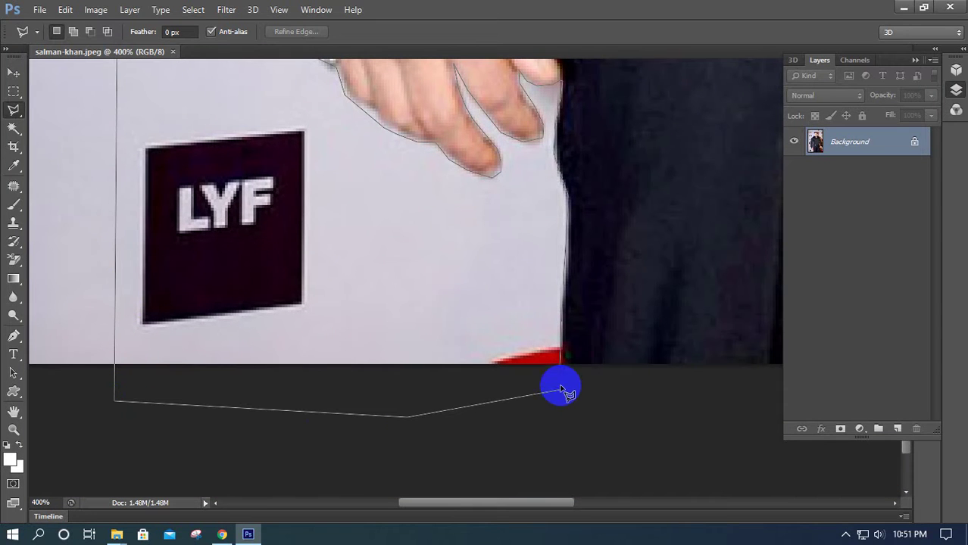
left_click(562, 388)
double_click(562, 368)
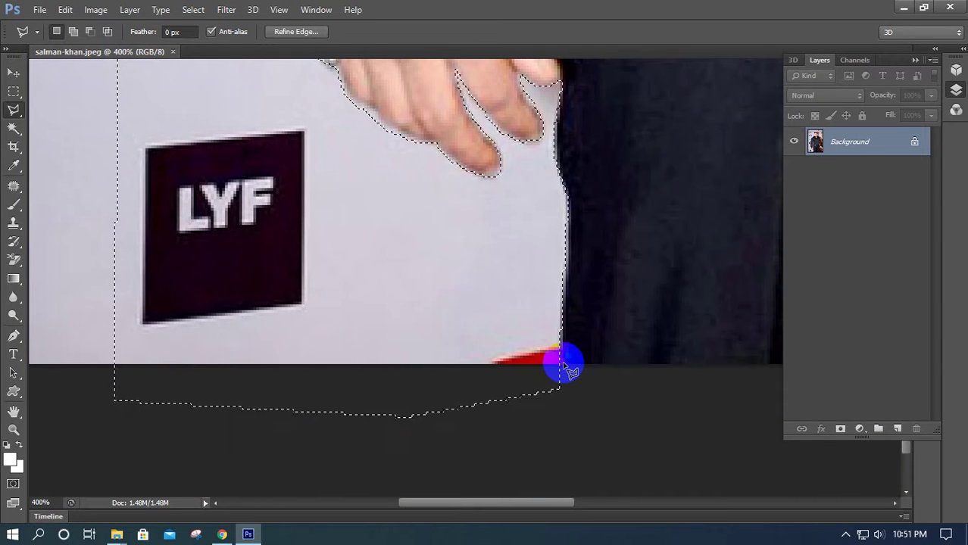
Apply a Fill to the selection through the Shift+F5 Fill dialog.
scroll(561, 367, "down", 2)
scroll(564, 369, "down", 2)
scroll(564, 369, "down", 2)
scroll(564, 369, "down", 2)
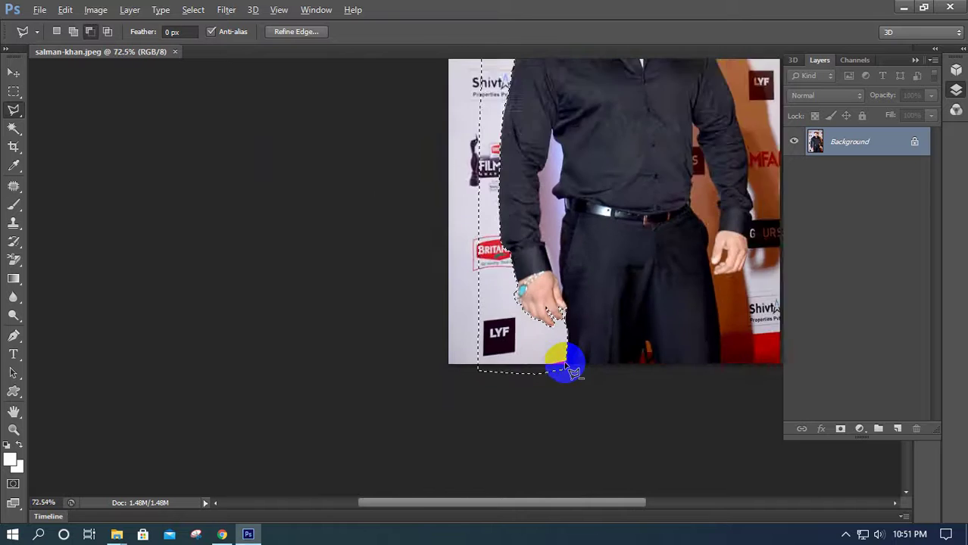
scroll(564, 369, "down", 1)
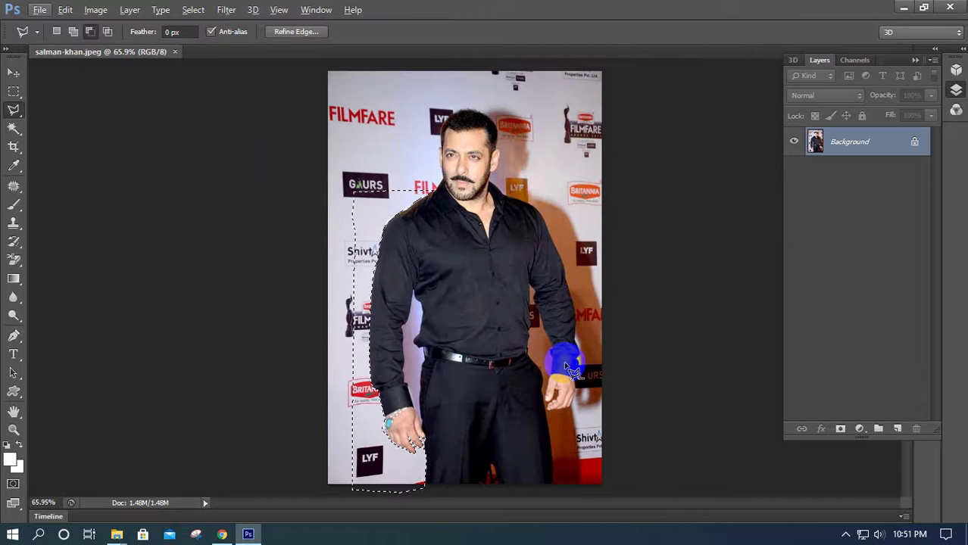
key("i")
key("shift+F5")
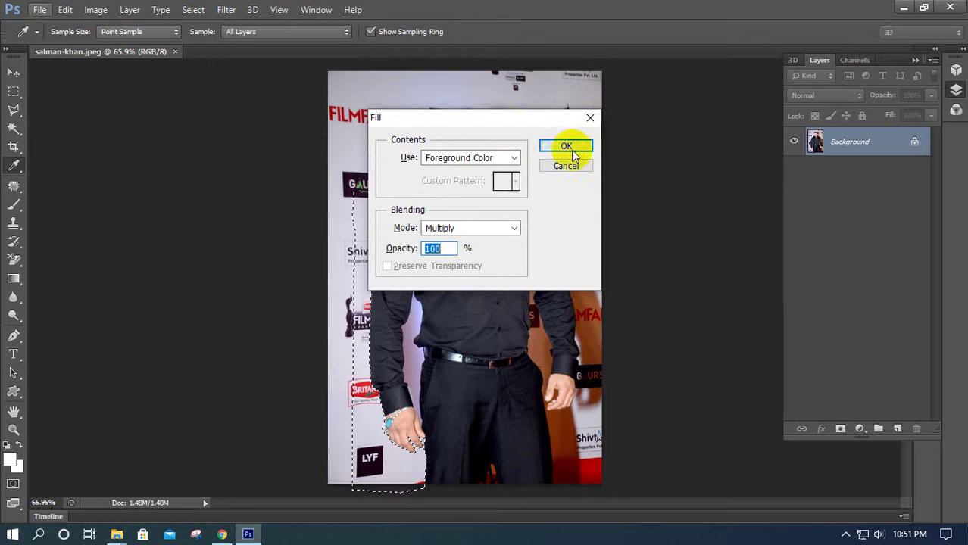
left_click(566, 146)
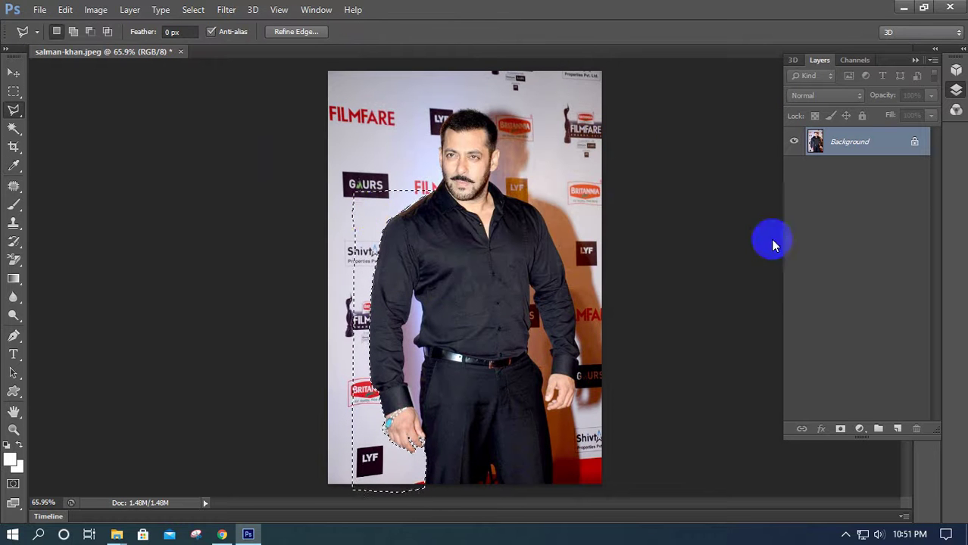
Unlock the Background as Layer 0 and delete the selected backdrop strip.
double_click(916, 143)
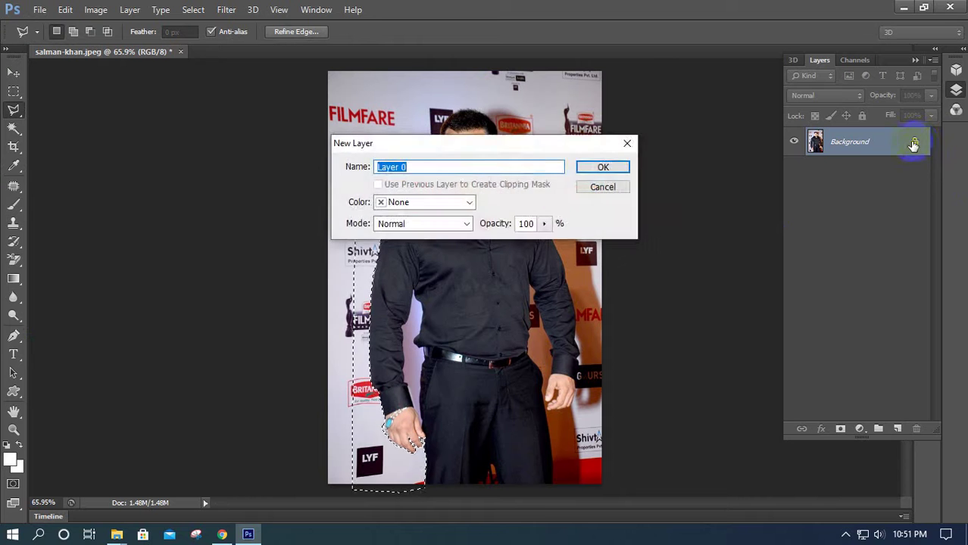
key("Return")
key("Delete")
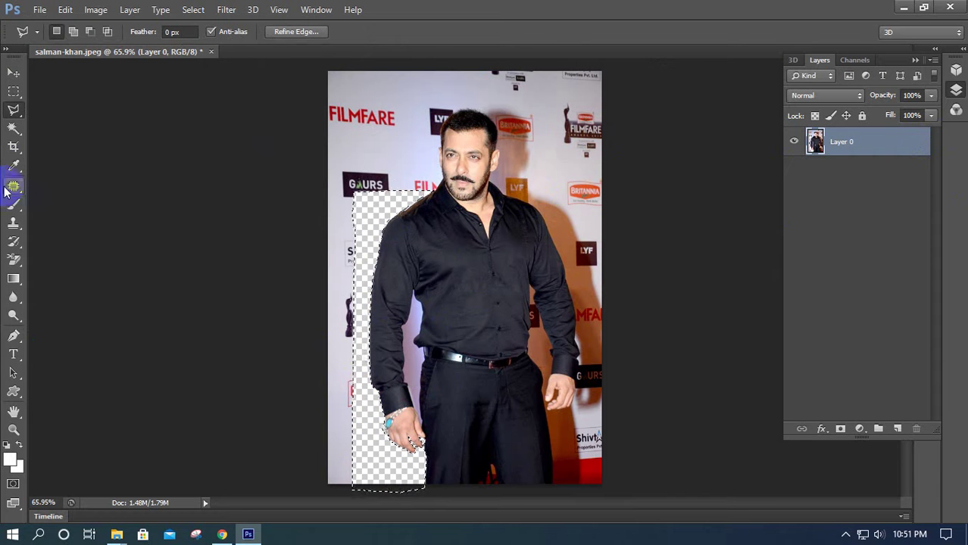
With the Magic Wand, select the arm-body gap and delete the wall beside the right-side arm.
left_click(12, 130)
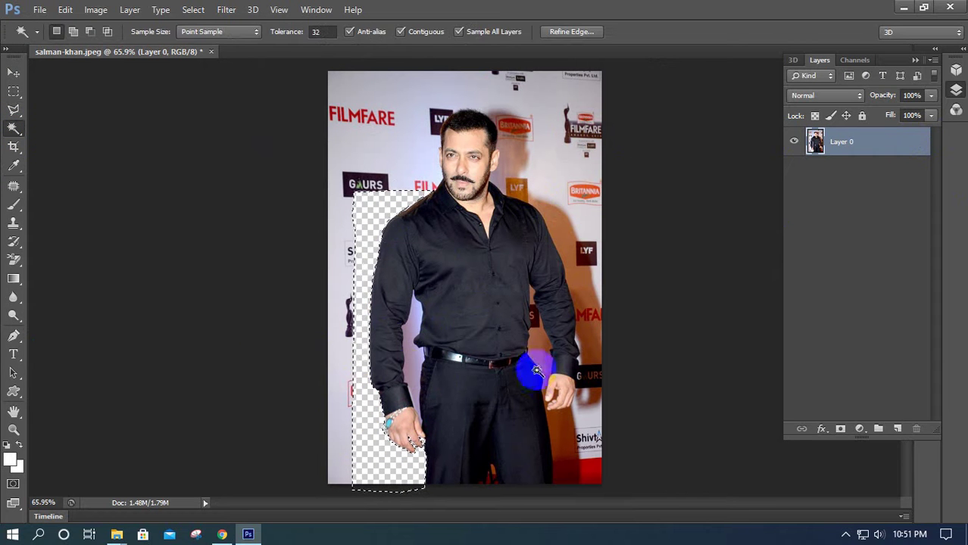
left_click(414, 330)
left_click(405, 354)
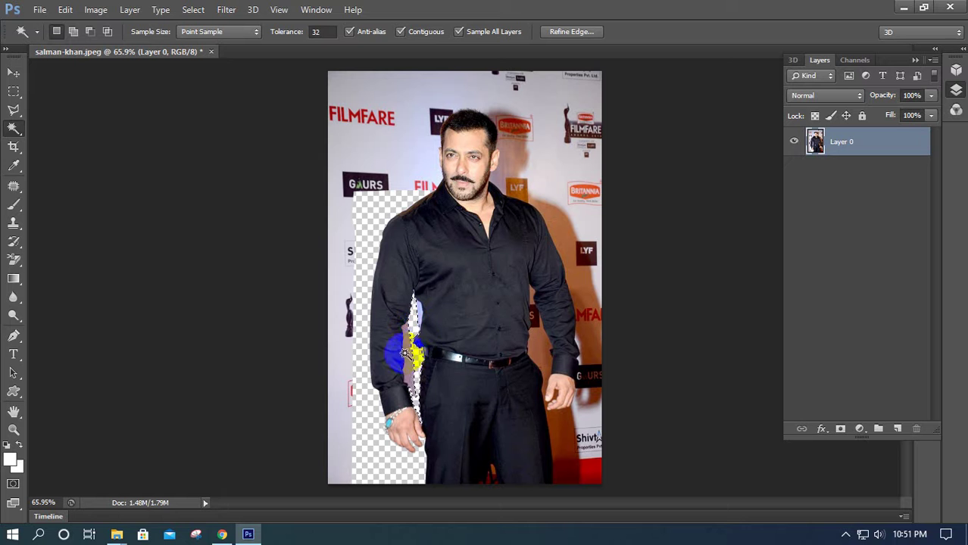
left_click(417, 315)
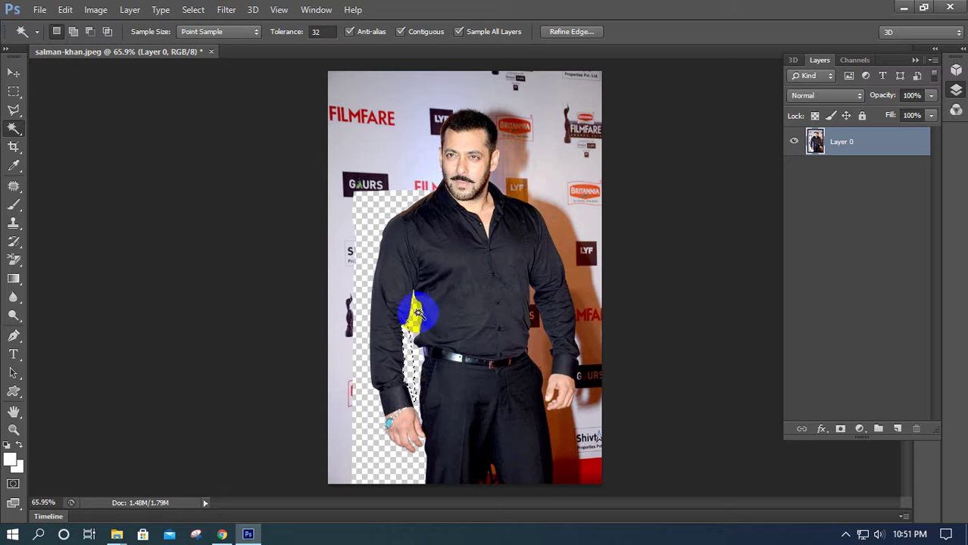
left_click(426, 355)
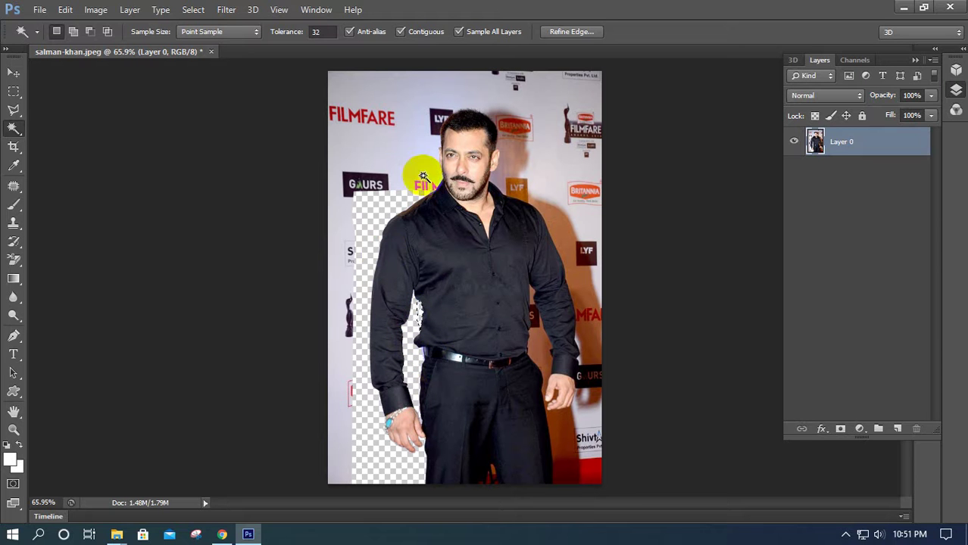
left_click(552, 227)
key("Delete")
Delete further wall patches lower beside the arm and at the right image edge.
left_click(581, 301)
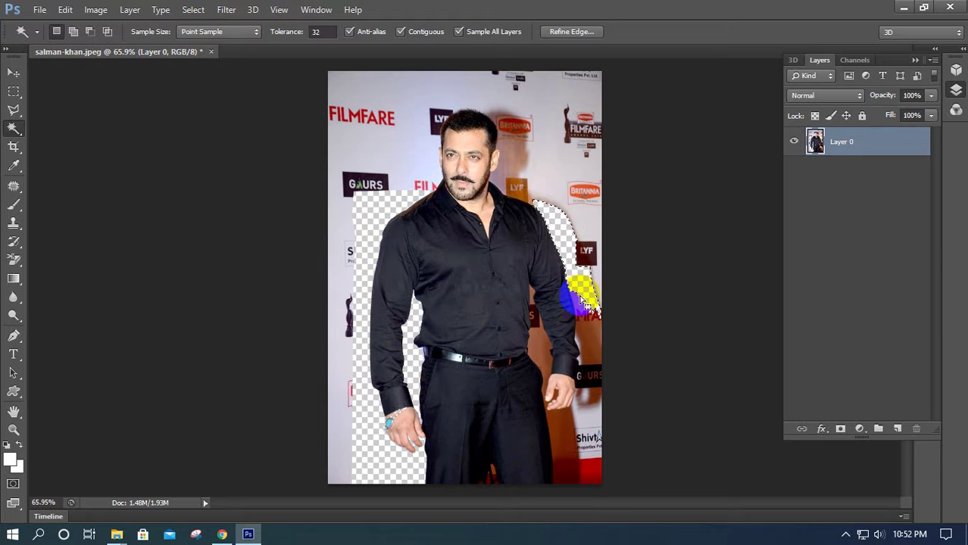
key("Delete")
left_click(581, 350)
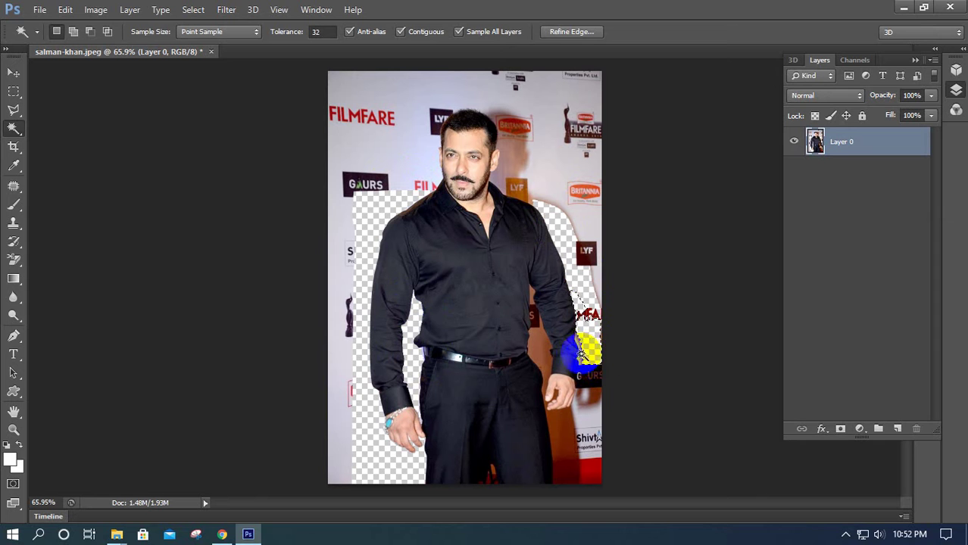
left_click(583, 353)
key("Delete")
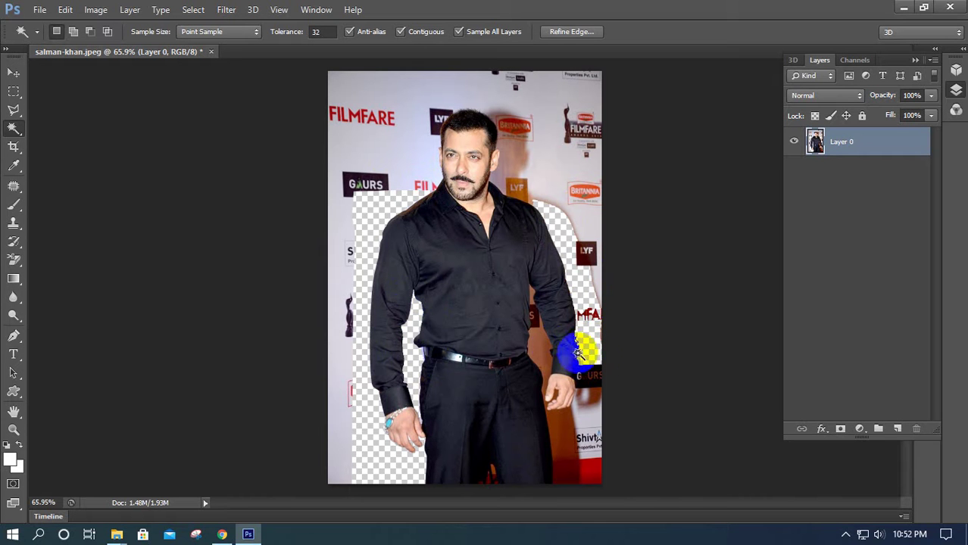
key("Delete")
Delete the gap between the right-side arm and body and the wall patches below the hand.
left_click(535, 303)
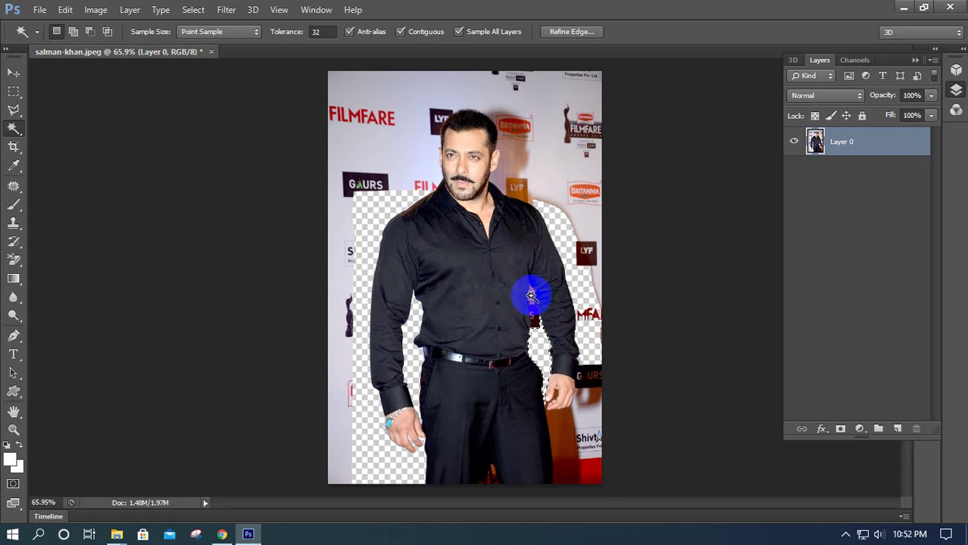
left_click(536, 345)
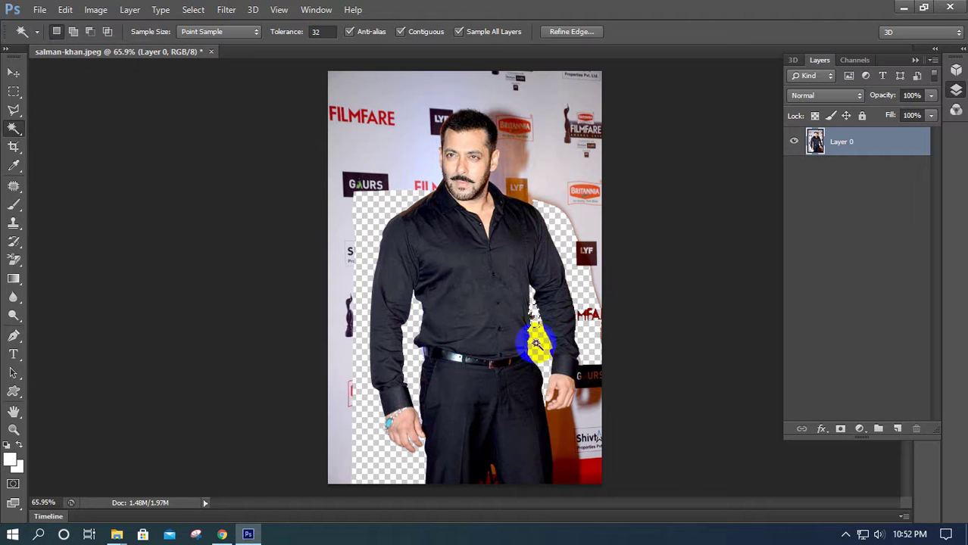
left_click(562, 432)
key("Delete")
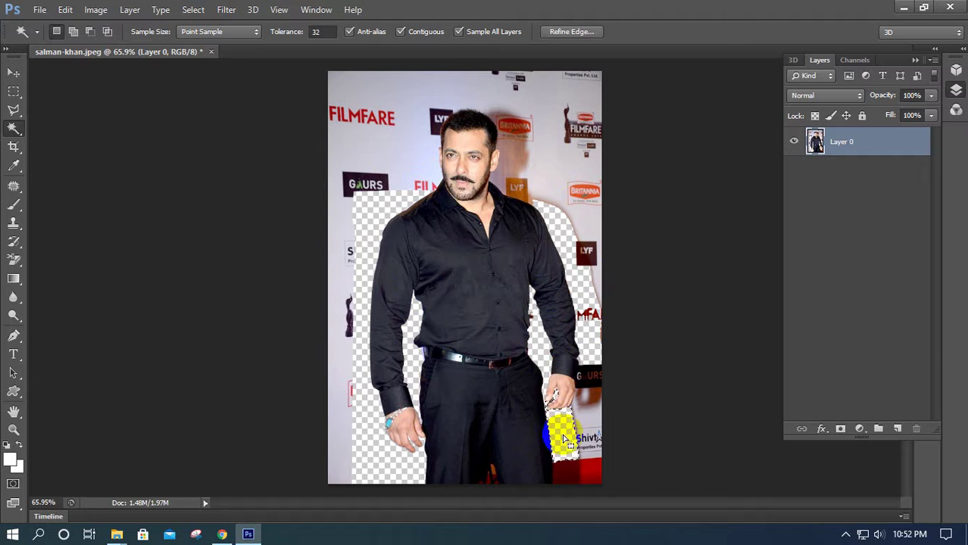
left_click(571, 478)
key("Delete")
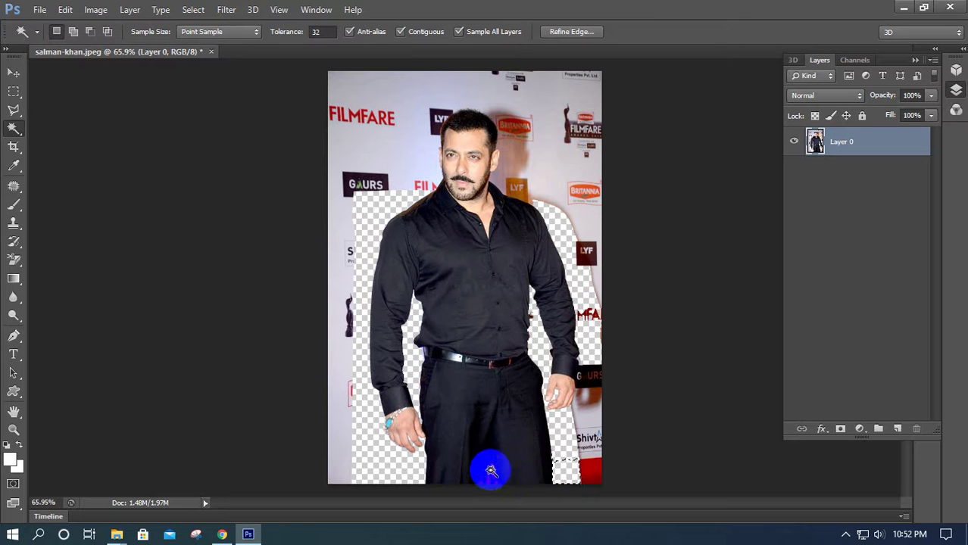
Delete the gap between the legs, then select the backdrop by the sign and deselect.
left_click(494, 473)
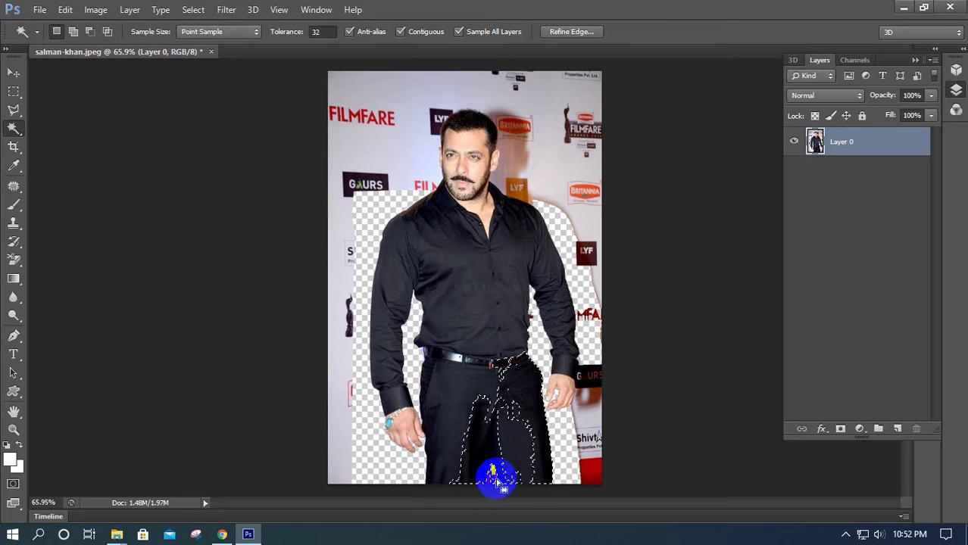
key("Delete")
key("ctrl+d")
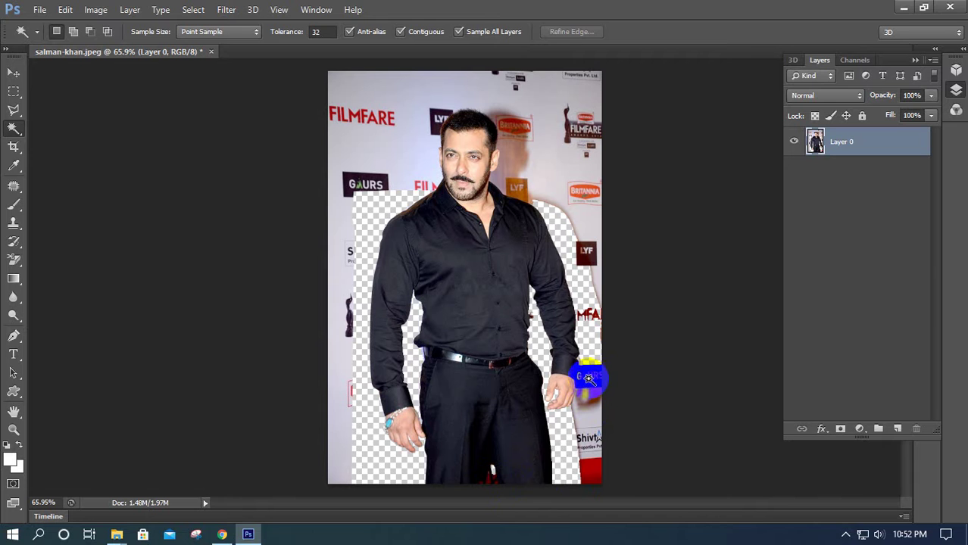
left_click(588, 379)
key("ctrl+d")
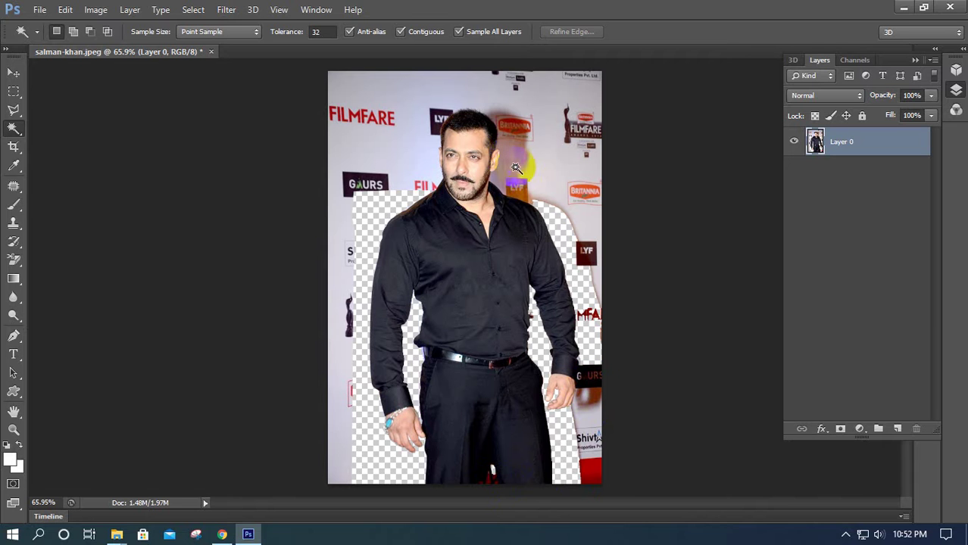
Delete the white backdrop beside, above and left of the head.
key("Delete")
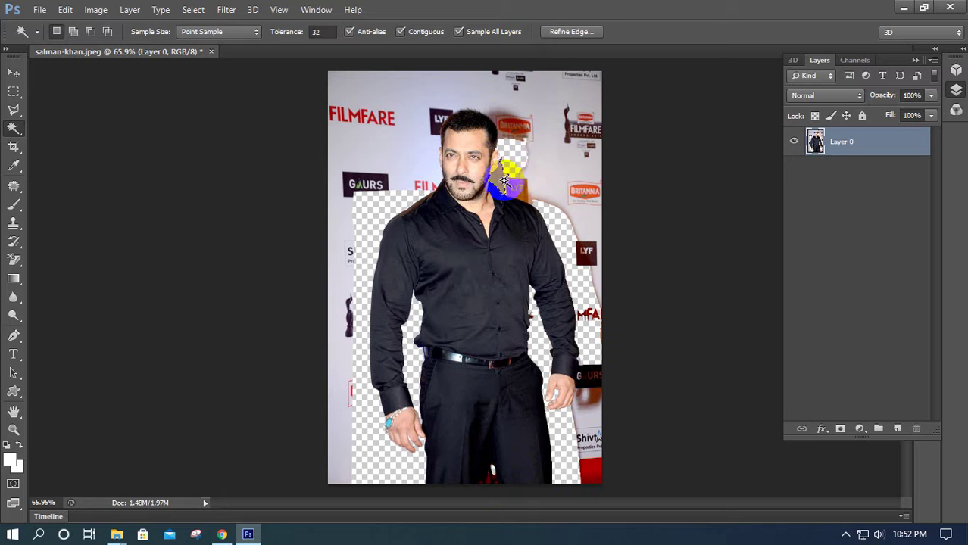
left_click(488, 112)
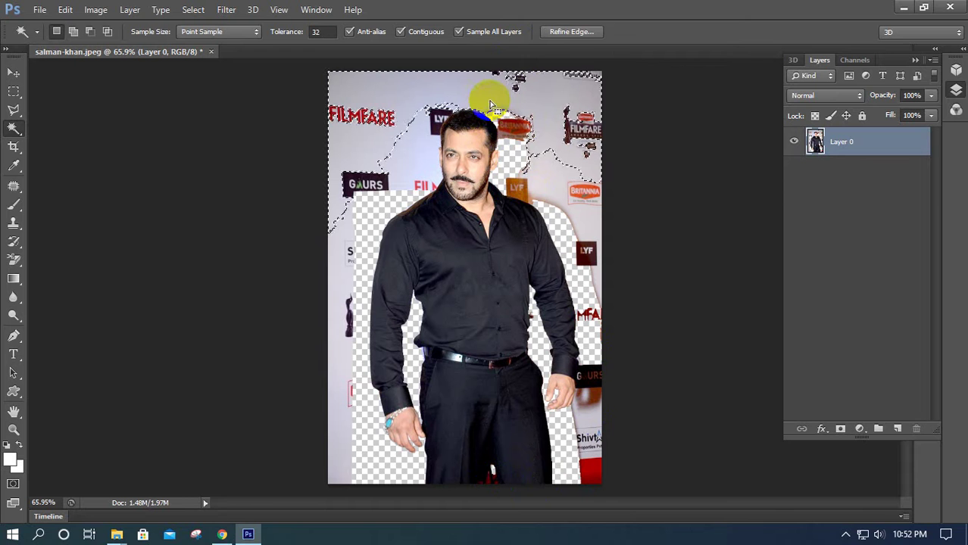
key("Delete")
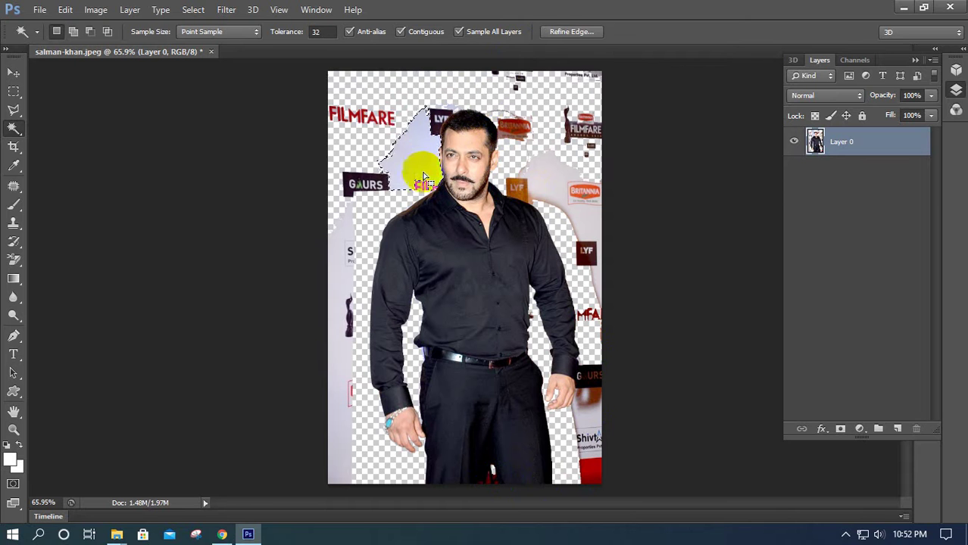
left_click(415, 178)
key("Delete")
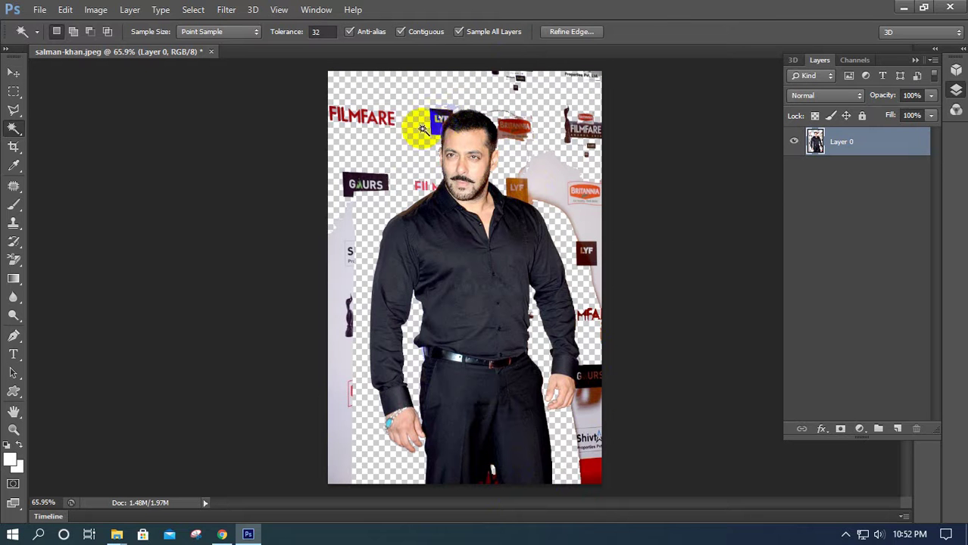
Delete the blue LYF logo and the backdrop at the top of the head, then deselect.
left_click(441, 130)
key("Delete")
left_click(419, 130)
key("Delete")
key("ctrl+d")
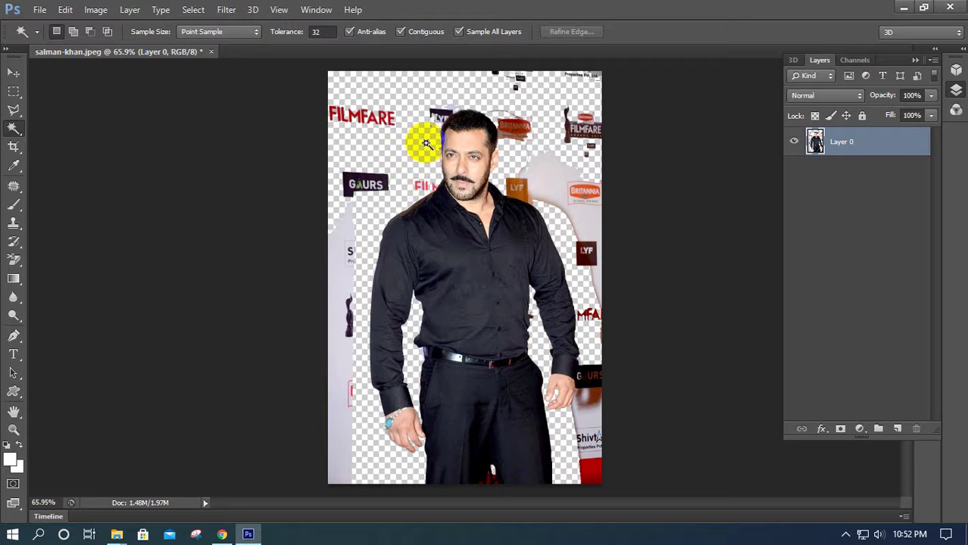
left_click(415, 156)
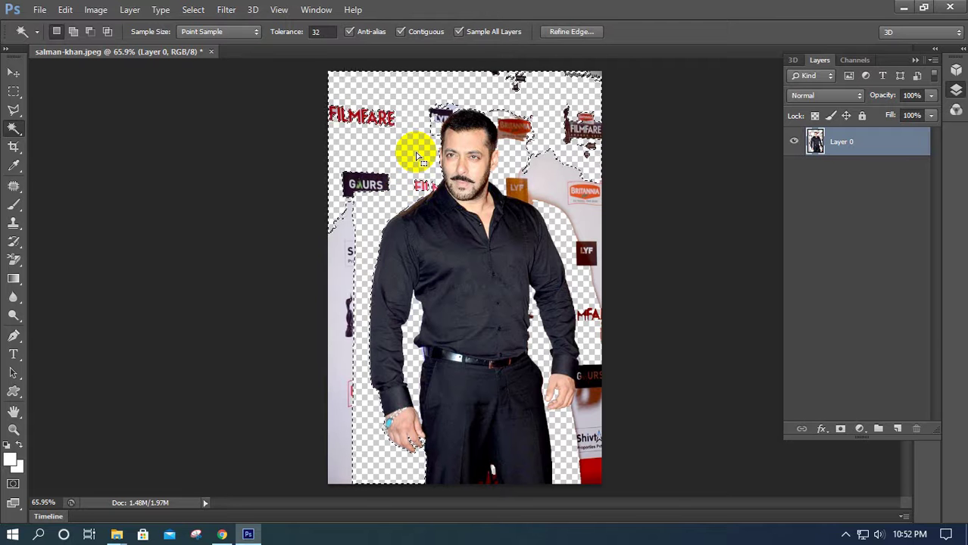
key("ctrl+d")
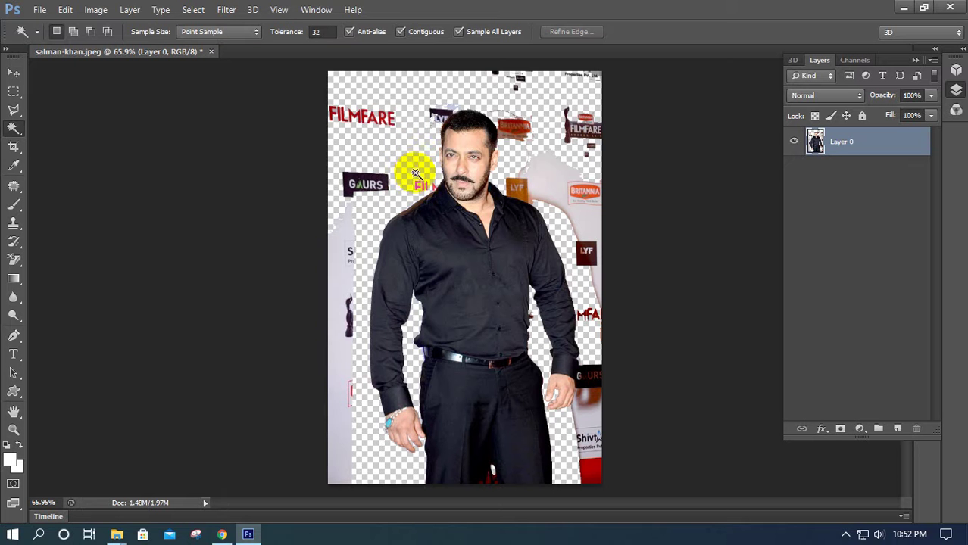
Zoom in and place Polygonal Lasso points from the jaw up to the temple.
scroll(433, 178, "up", 2)
scroll(433, 181, "up", 2)
scroll(433, 181, "up", 2)
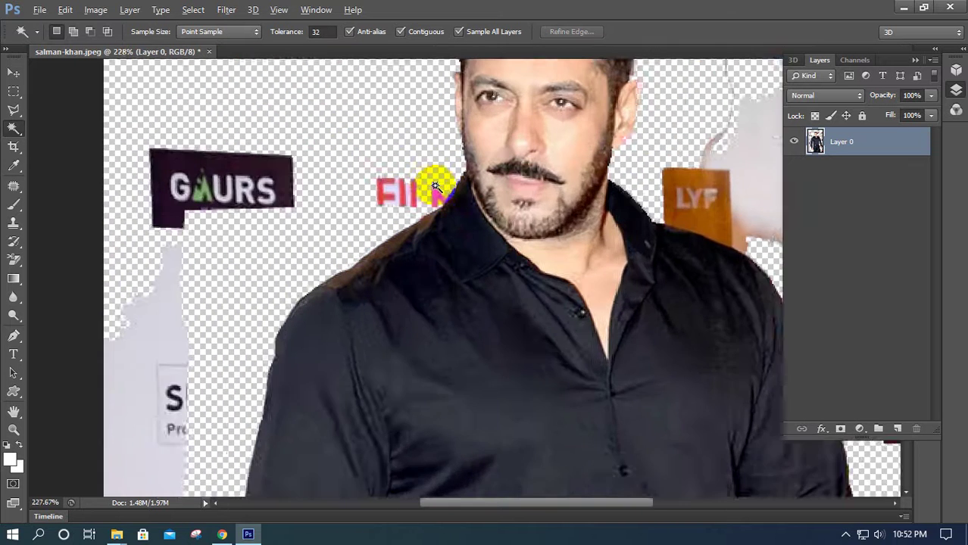
scroll(433, 183, "up", 2)
left_click(13, 110)
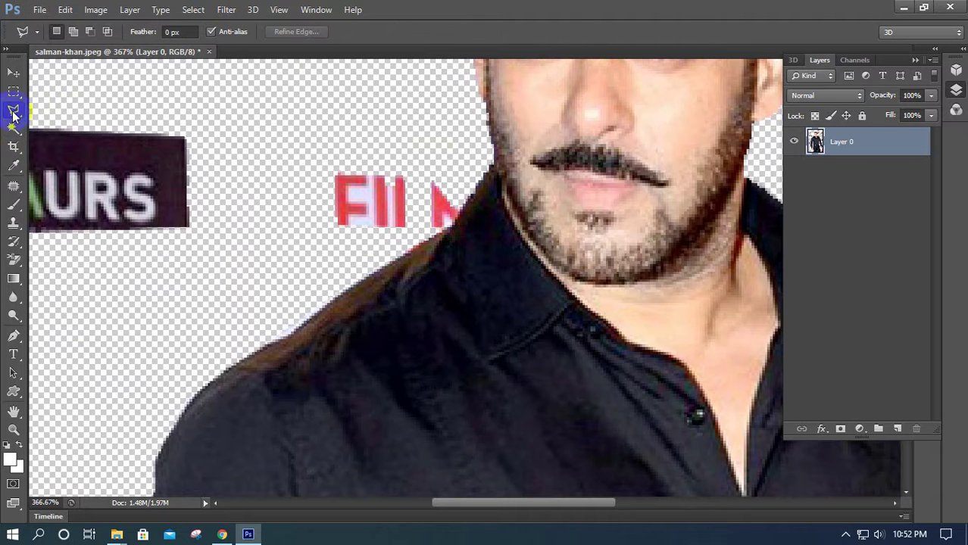
left_click(428, 238)
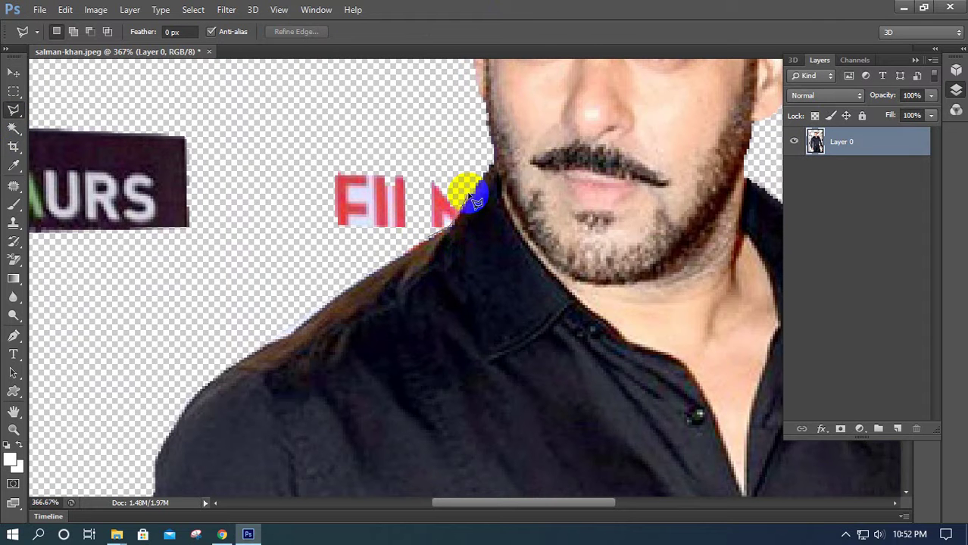
left_click(471, 197)
left_click(491, 163)
left_click_drag(465, 107, 463, 303)
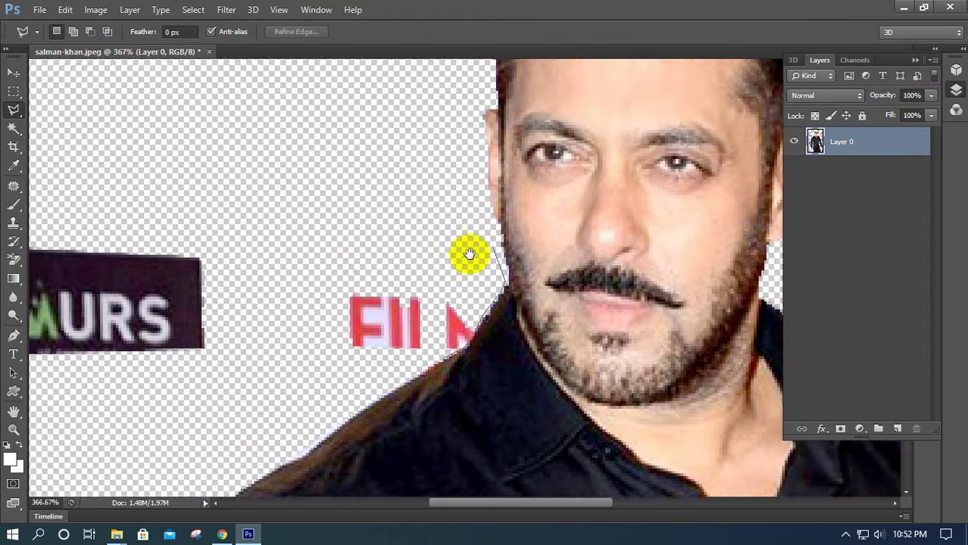
left_click(449, 110)
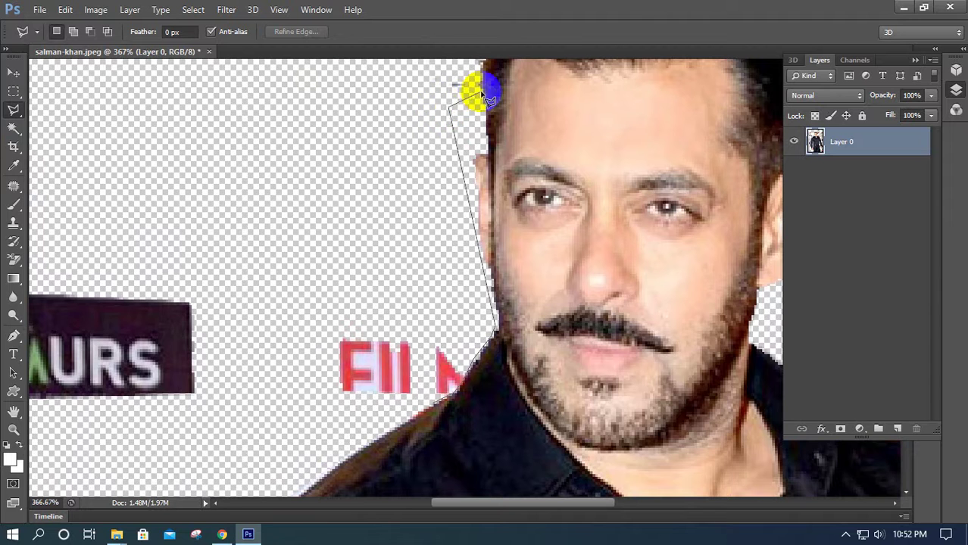
Extend the outline up the hairline and across the top of the hair.
scroll(453, 112, "up", 5)
left_click(415, 293)
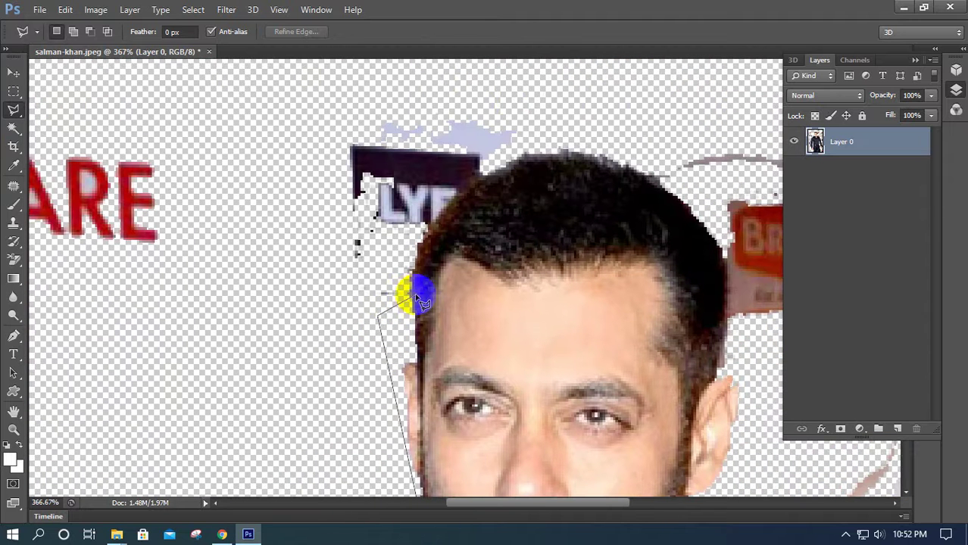
left_click(417, 256)
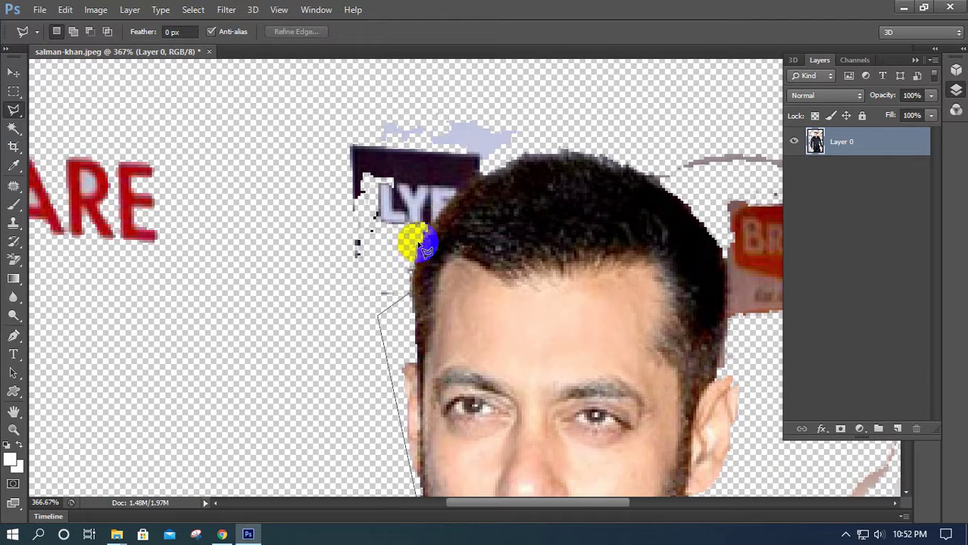
left_click(432, 238)
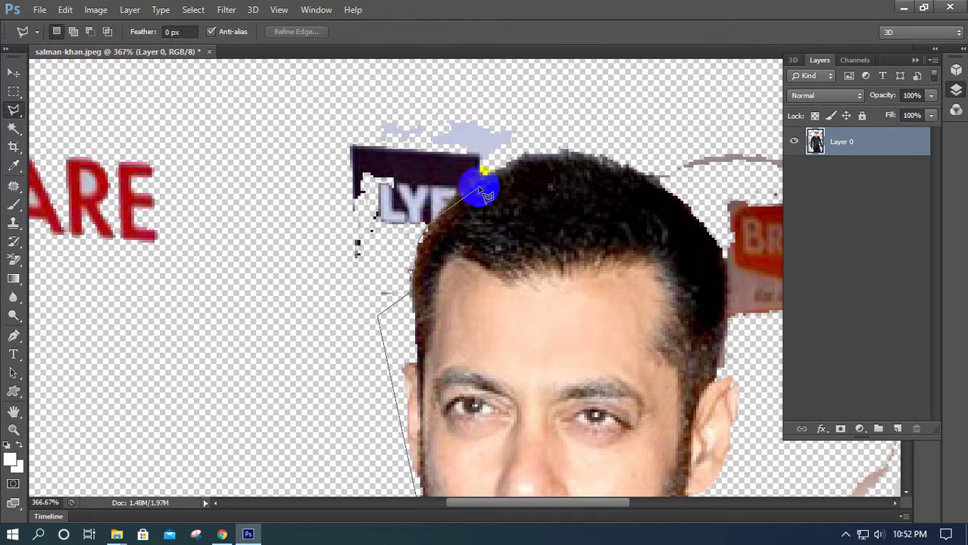
left_click(489, 165)
left_click(543, 146)
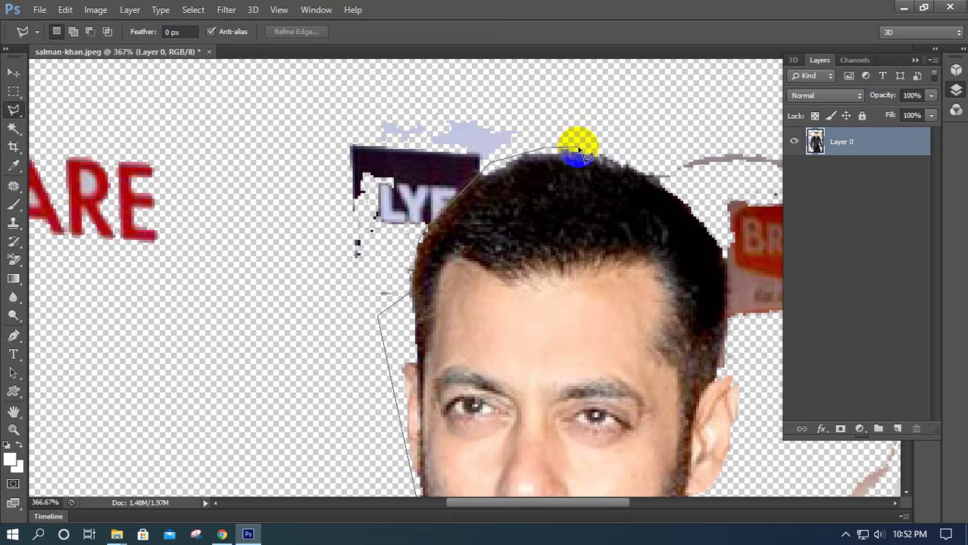
left_click(660, 184)
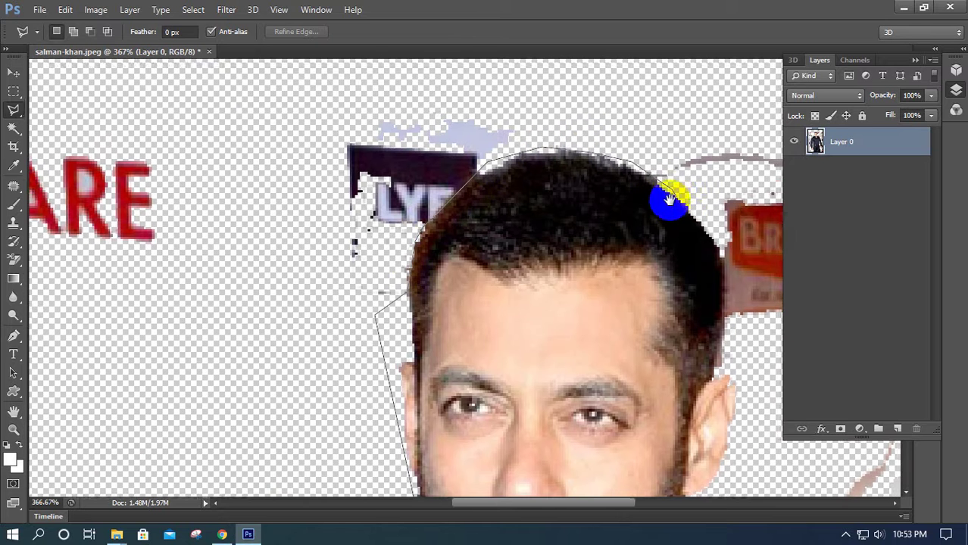
left_click_drag(678, 193, 382, 106)
left_click(430, 161)
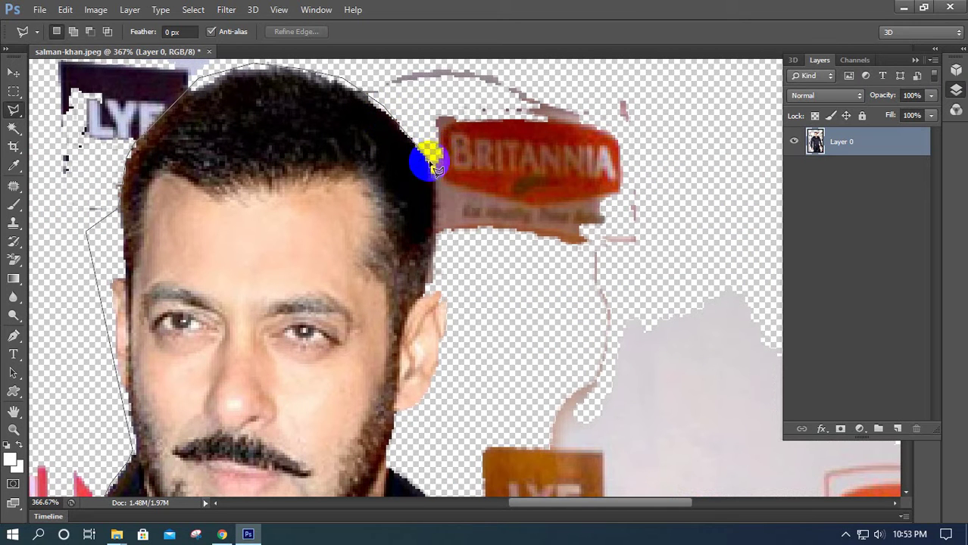
Trace the Polygonal Lasso outline down the hair, past the ear and neck, and along the shoulder.
left_click(433, 273)
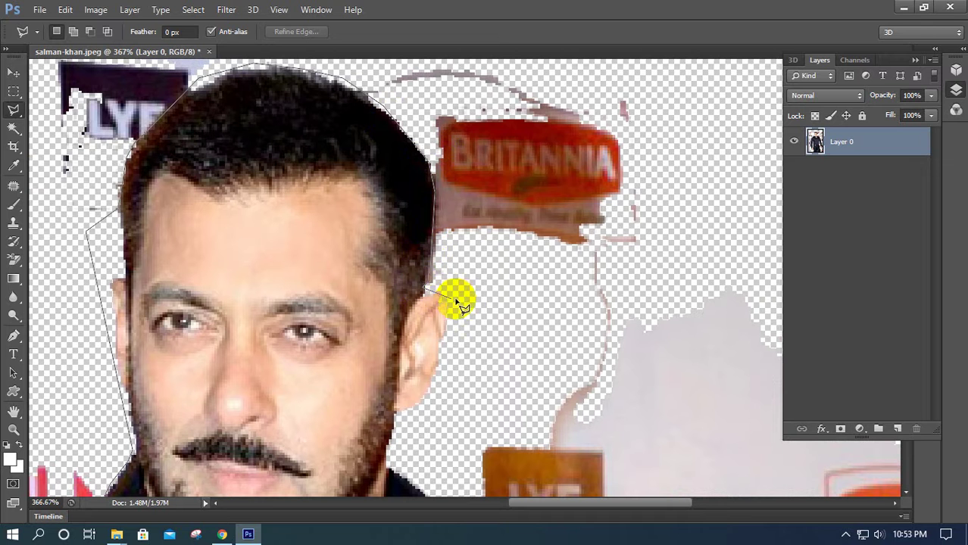
left_click(463, 287)
left_click(478, 334)
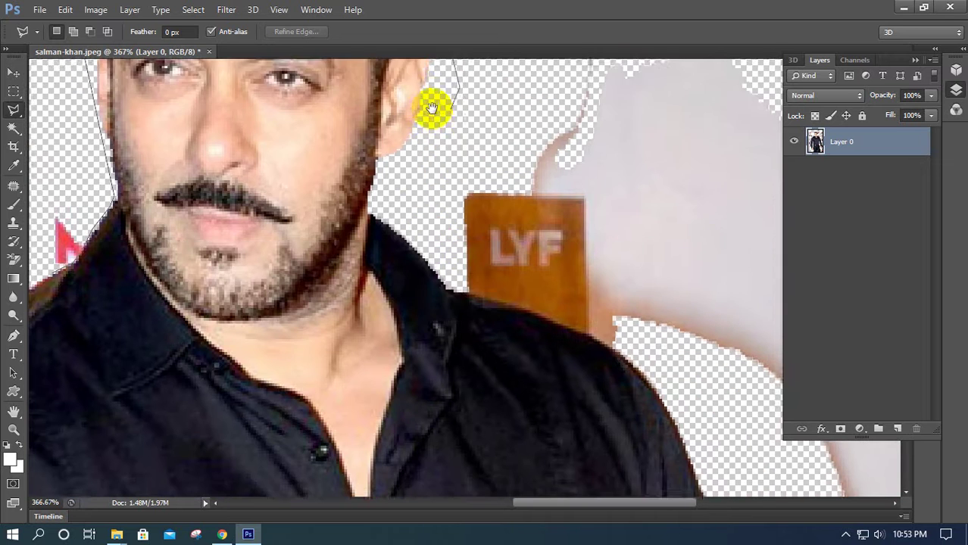
left_click_drag(457, 388, 425, 84)
left_click(449, 260)
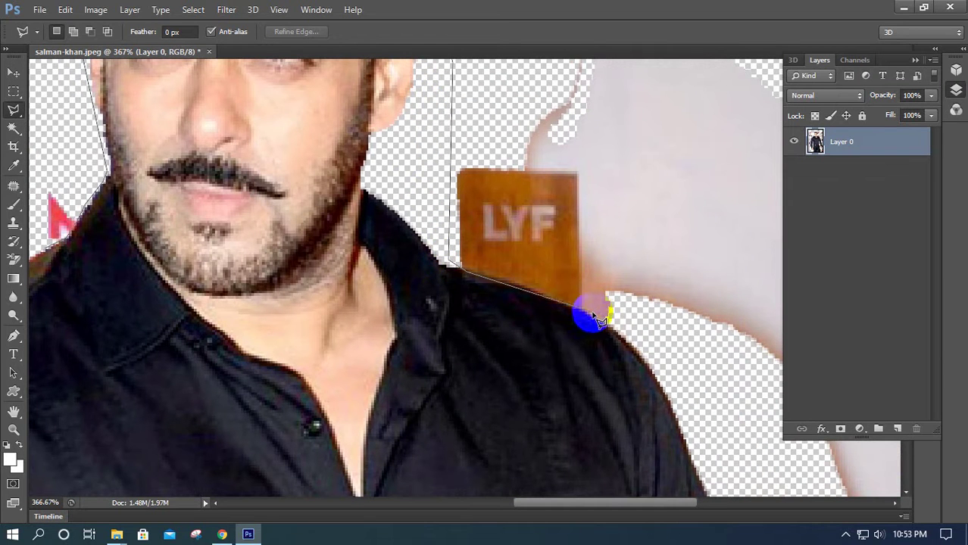
left_click(618, 330)
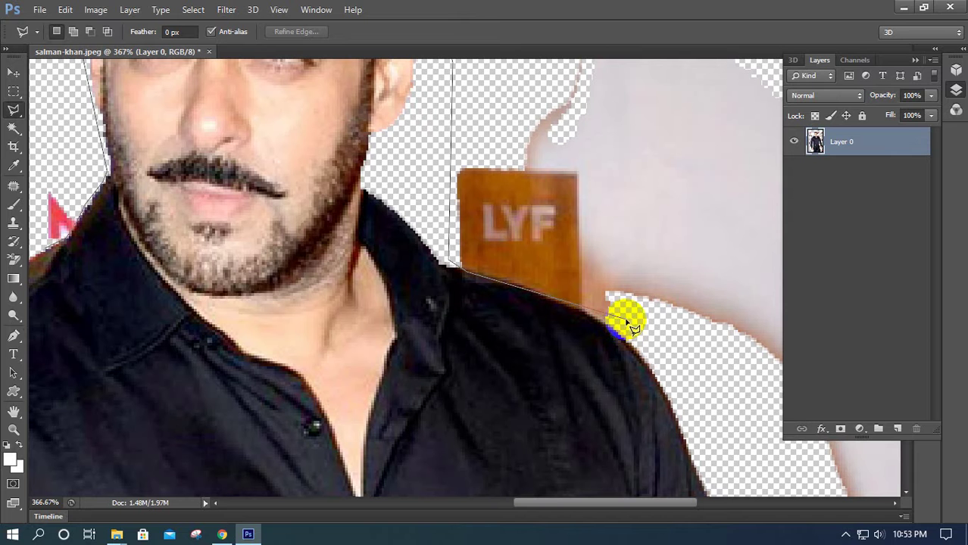
left_click(594, 319)
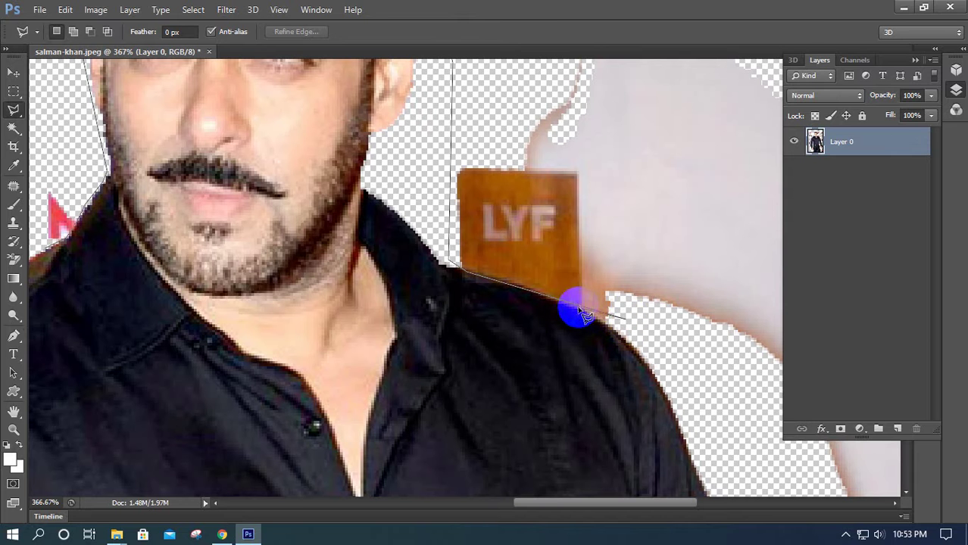
left_click(606, 318)
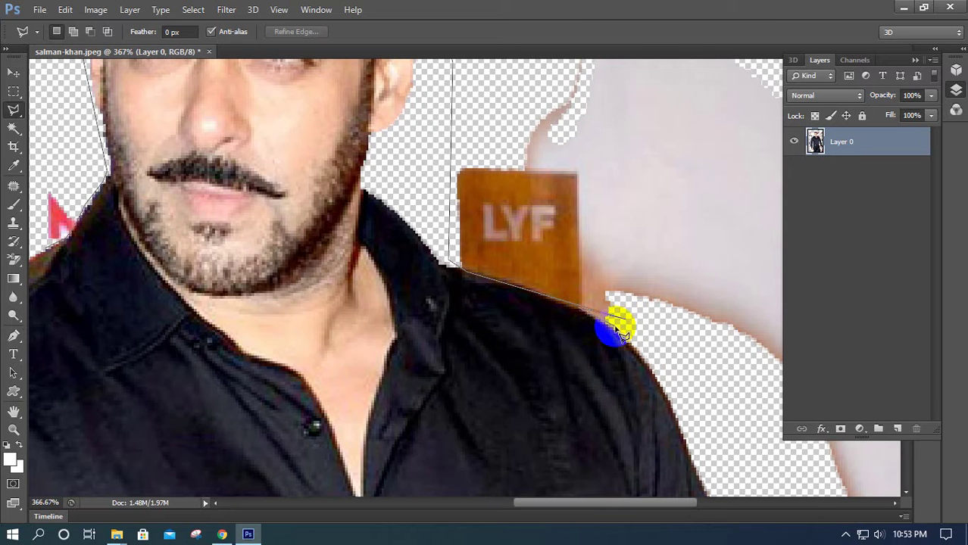
Continue the outline down the arm, sleeve and cuff to the hand's lower edge.
left_click_drag(642, 349, 328, 152)
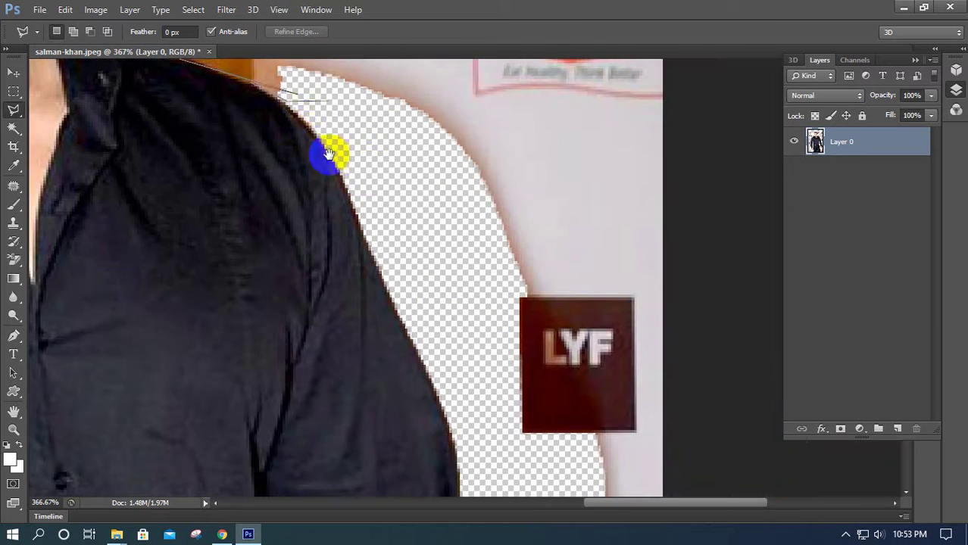
left_click(465, 306)
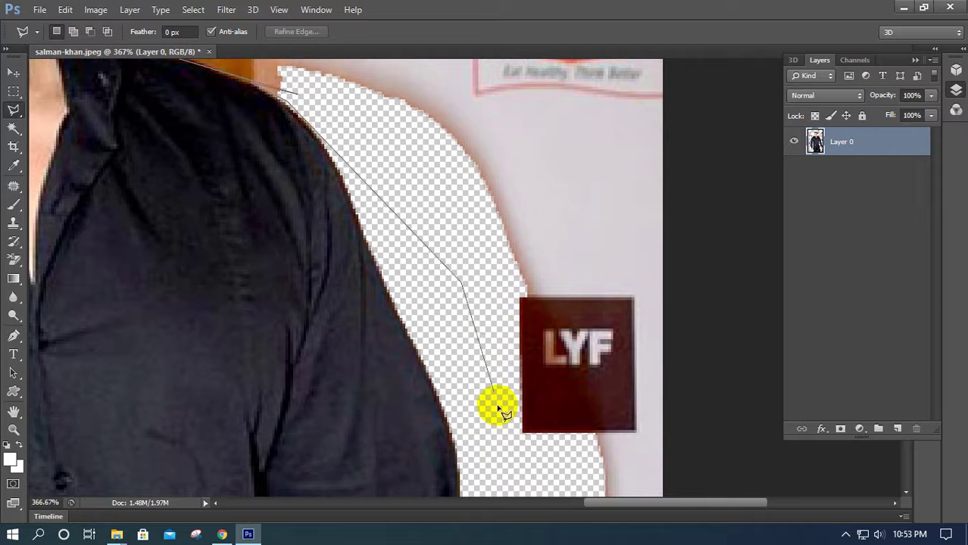
left_click_drag(492, 420, 319, 87)
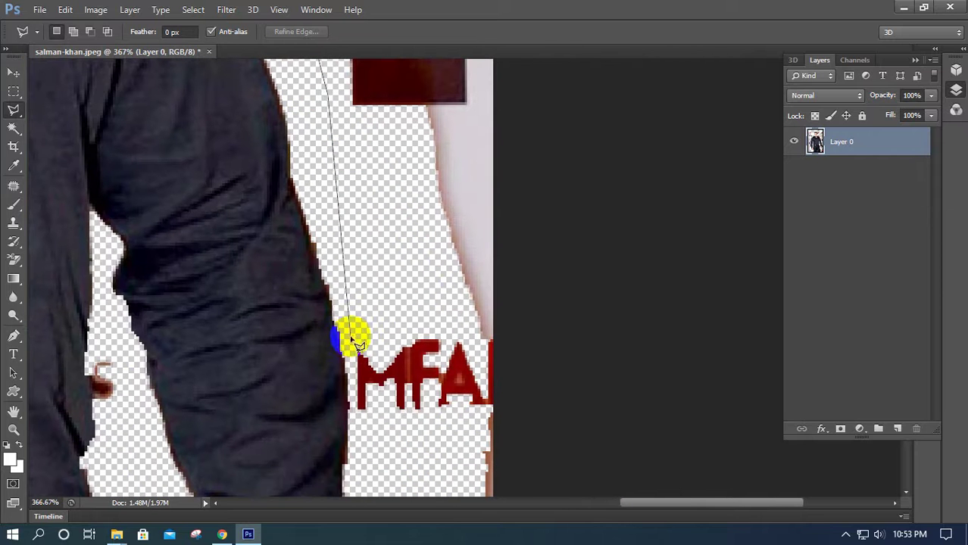
left_click_drag(362, 439, 320, 106)
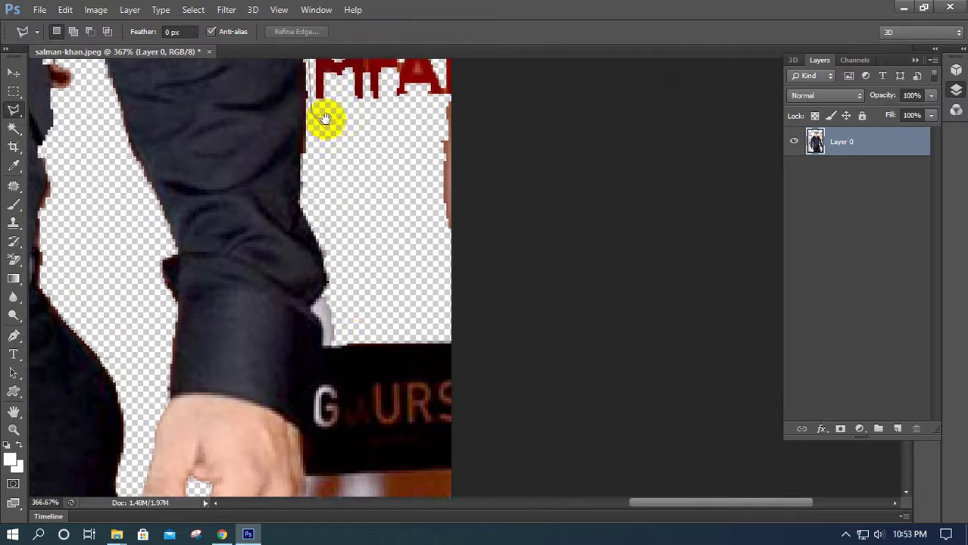
left_click(330, 267)
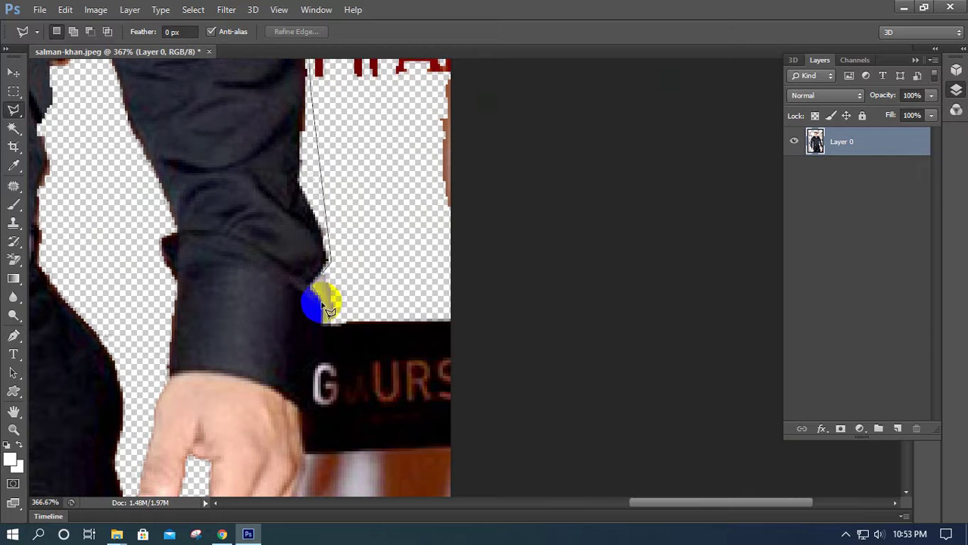
left_click(324, 325)
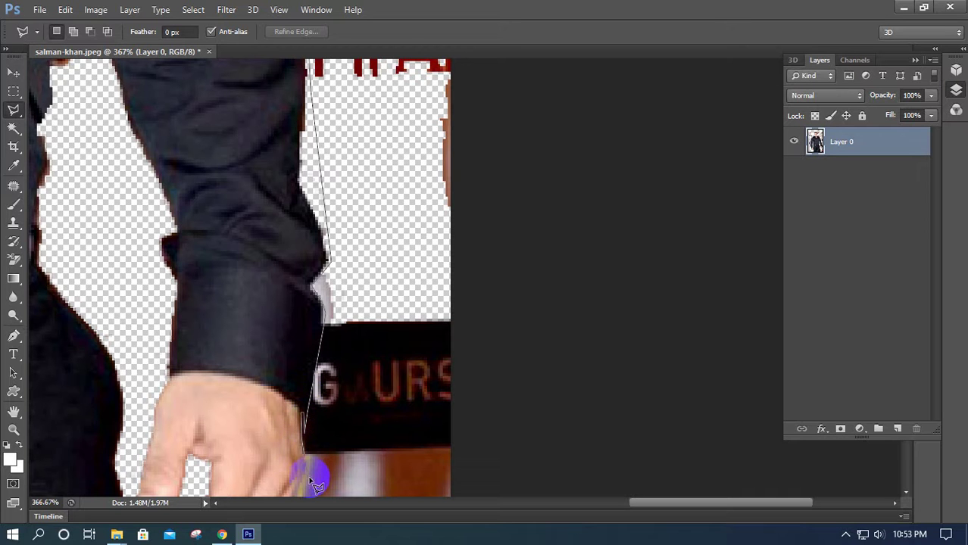
left_click_drag(307, 477, 319, 298)
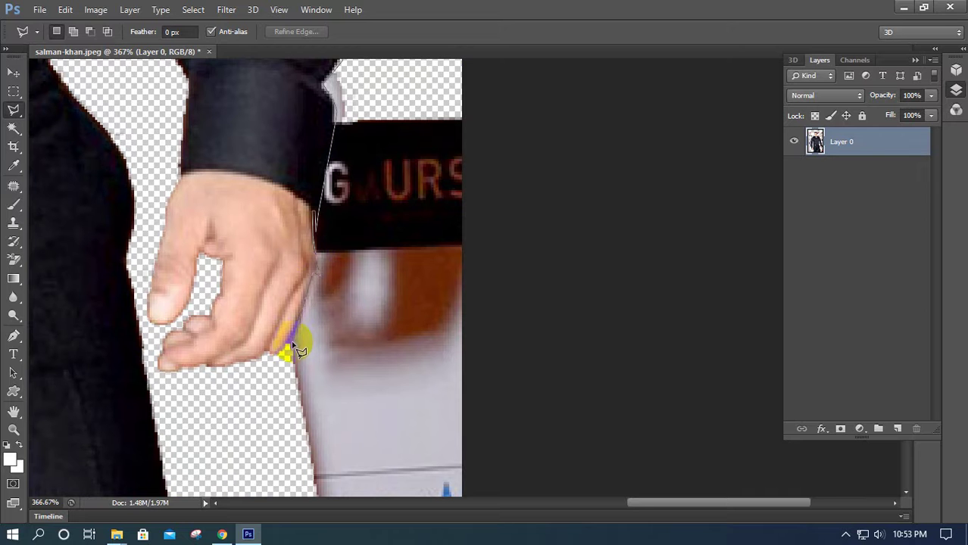
left_click(285, 365)
Carry the outline outside the image's right edge and across its top edge.
left_click_drag(270, 459, 237, 206)
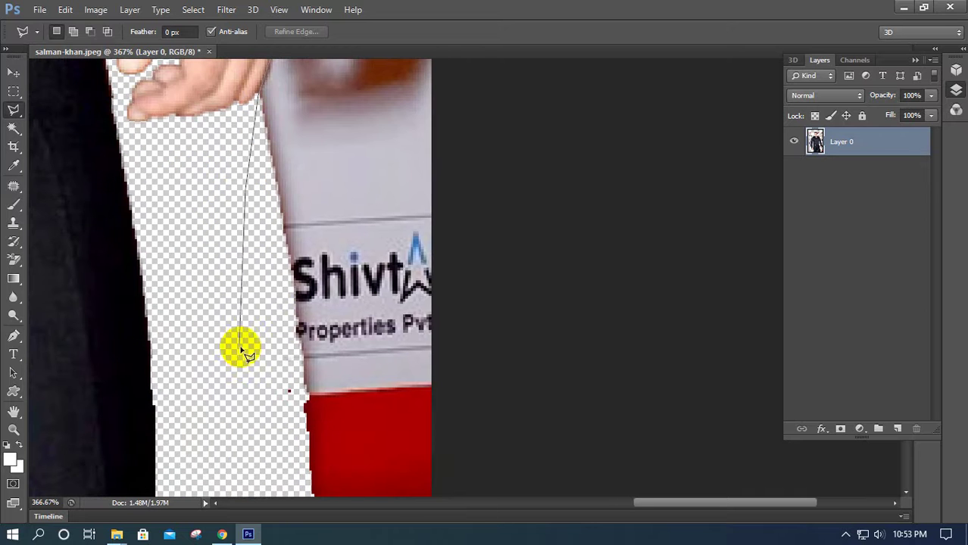
left_click(476, 324)
left_click(512, 119)
left_click_drag(512, 119, 509, 380)
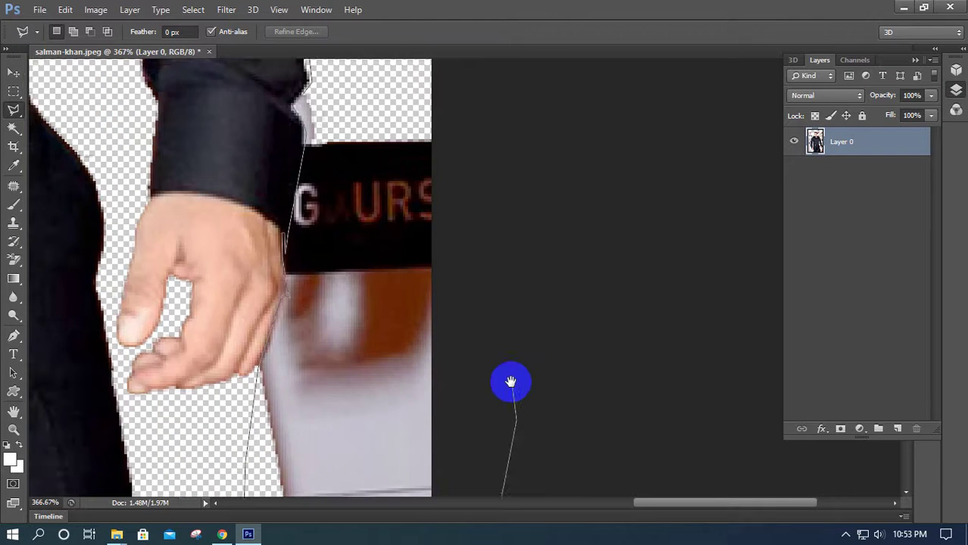
left_click_drag(520, 172, 551, 268)
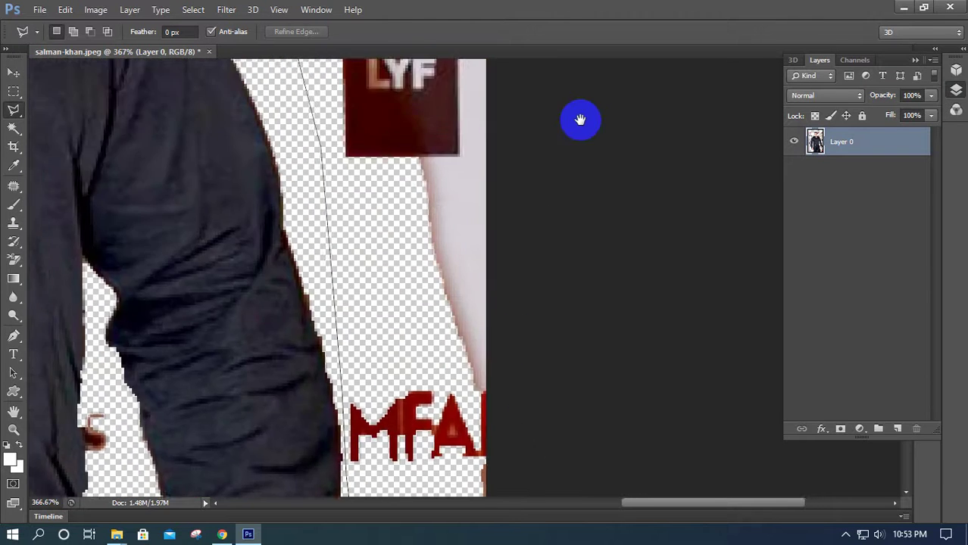
mouse_move(580, 119)
left_mouse_down()
mouse_move(619, 244)
mouse_move(633, 329)
left_mouse_up()
mouse_move(633, 159)
left_mouse_down()
mouse_move(636, 321)
mouse_move(613, 375)
left_mouse_up()
left_click_drag(623, 241, 637, 364)
left_click(641, 134)
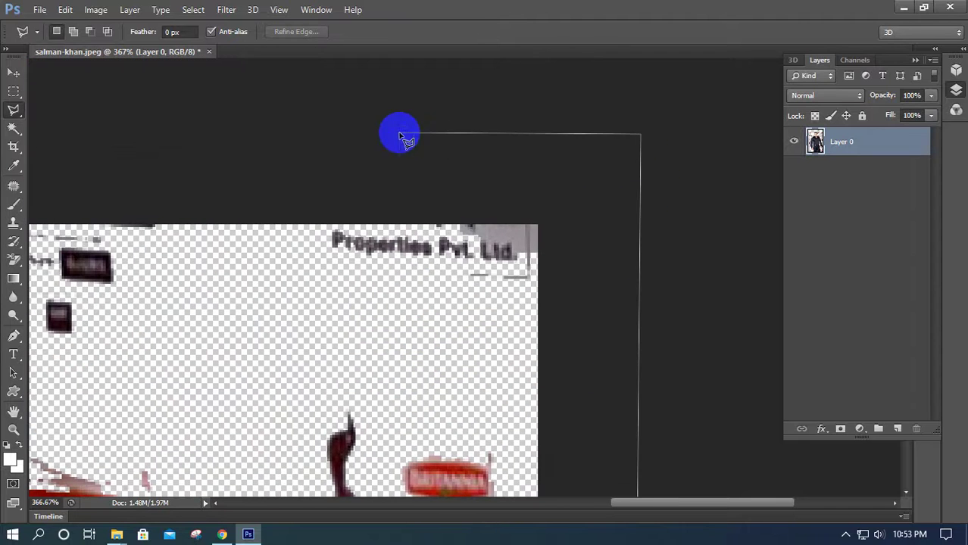
left_click(399, 134)
Route the outline left of the FILMFARE logo and close it at the shoulder.
mouse_move(210, 160)
left_mouse_down()
mouse_move(244, 166)
mouse_move(480, 139)
left_mouse_up()
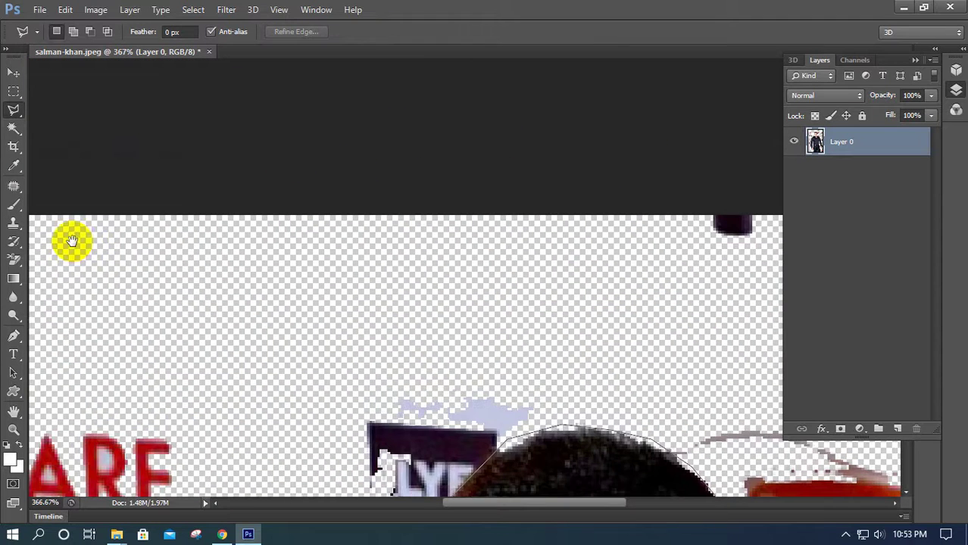
left_click_drag(71, 243, 439, 144)
left_click(248, 210)
left_click(79, 282)
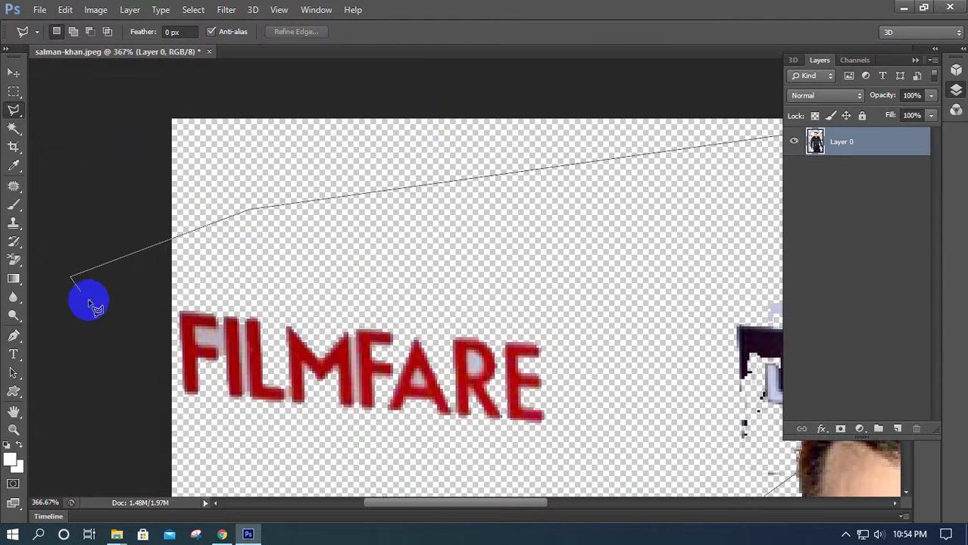
left_click(172, 469)
left_click_drag(173, 469, 106, 113)
left_click_drag(259, 346, 169, 156)
left_click(574, 306)
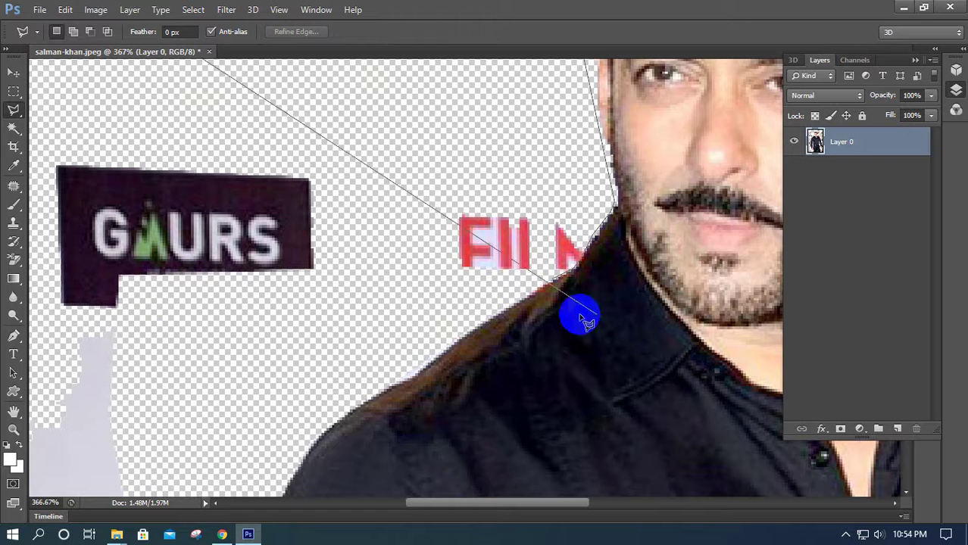
left_click(541, 285)
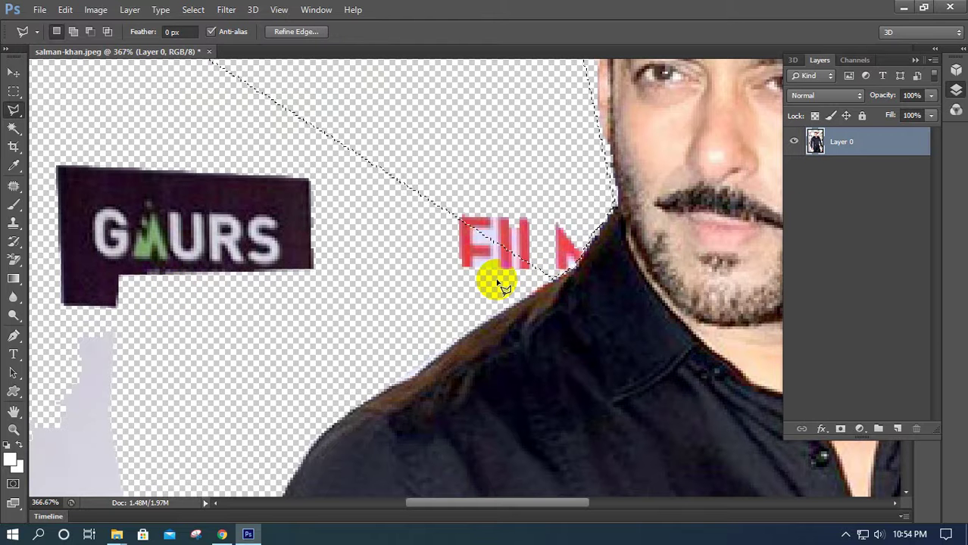
Zoom out and delete the selected backdrop above and right of the man.
scroll(498, 285, "down", 3)
scroll(498, 286, "down", 2)
scroll(498, 285, "down", 2)
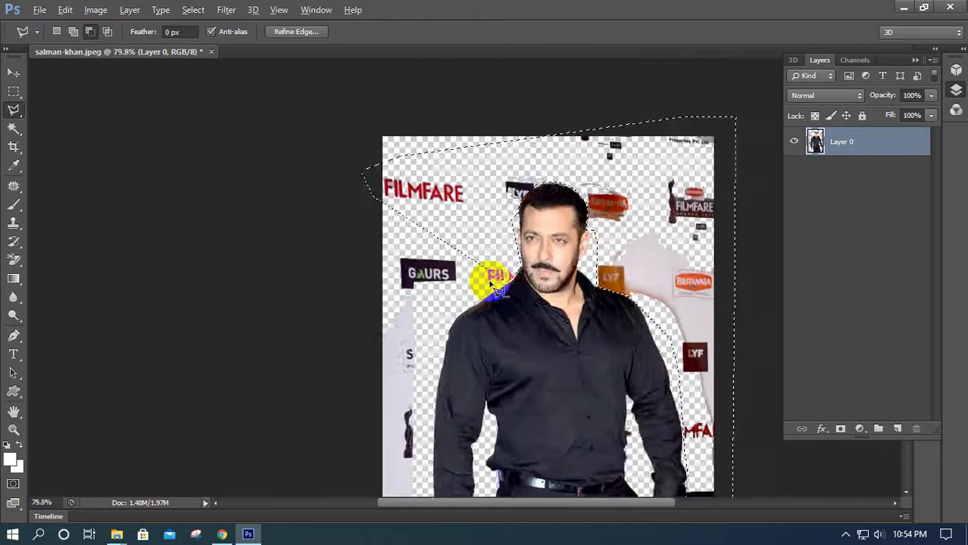
scroll(492, 288, "down", 2)
key("Delete")
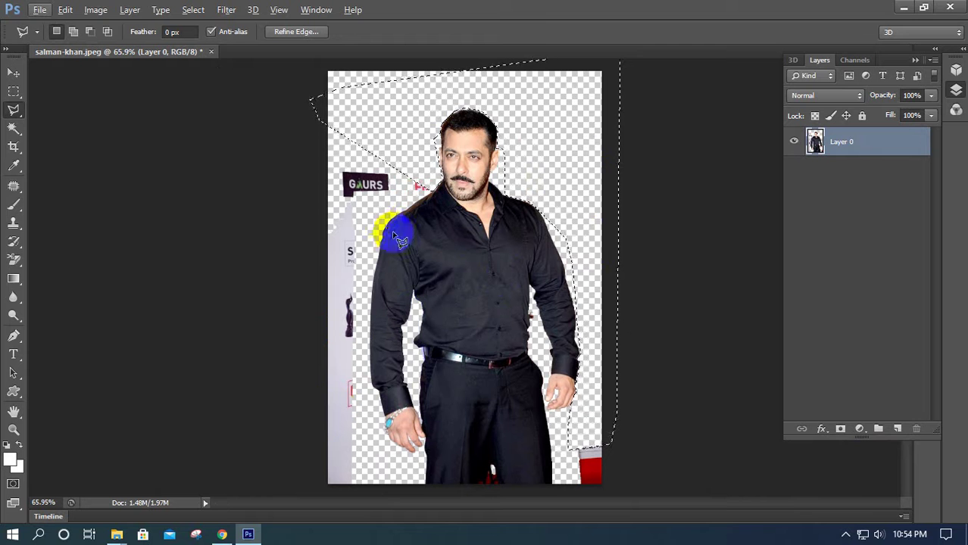
Lasso the left backdrop with the GAURS banner from the shoulder down and delete it.
left_click(428, 203)
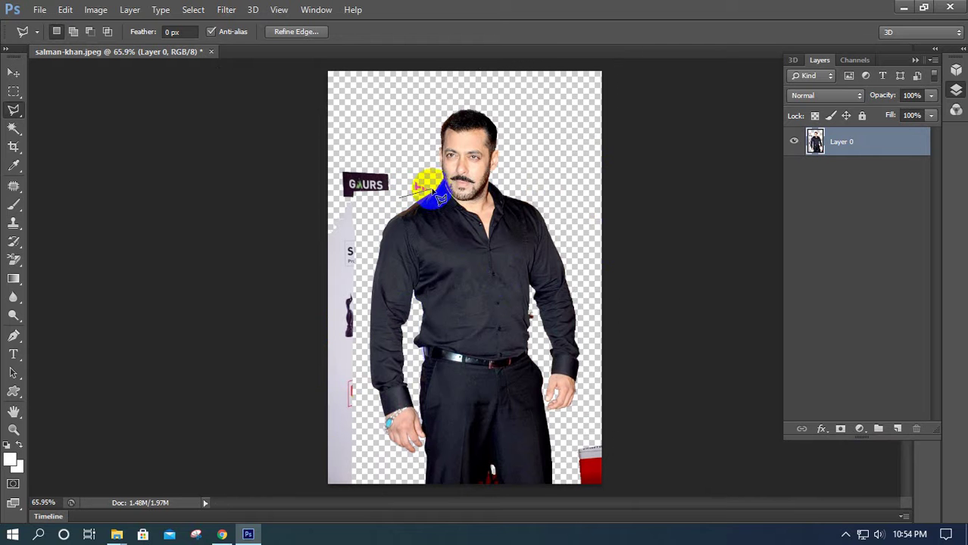
left_click(423, 155)
left_click(308, 140)
left_click(253, 482)
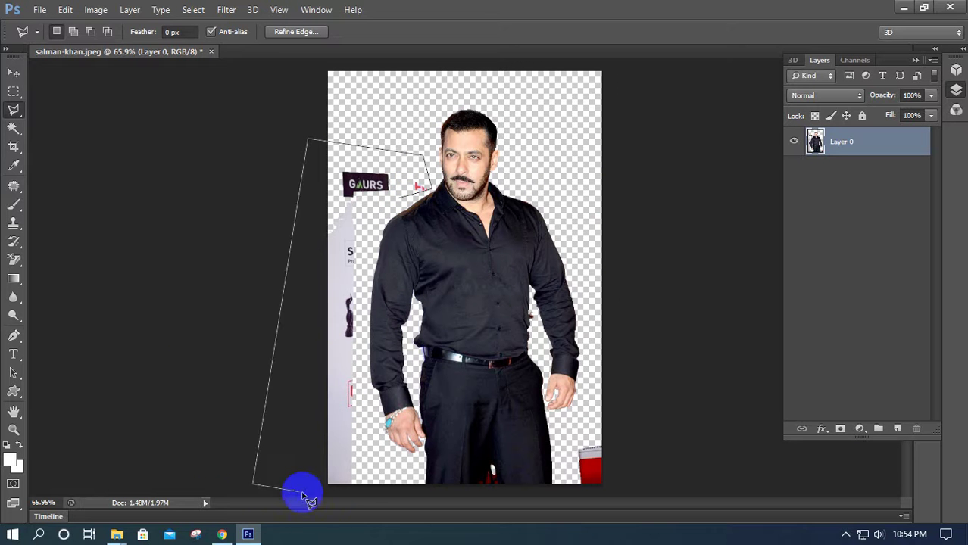
left_click(376, 491)
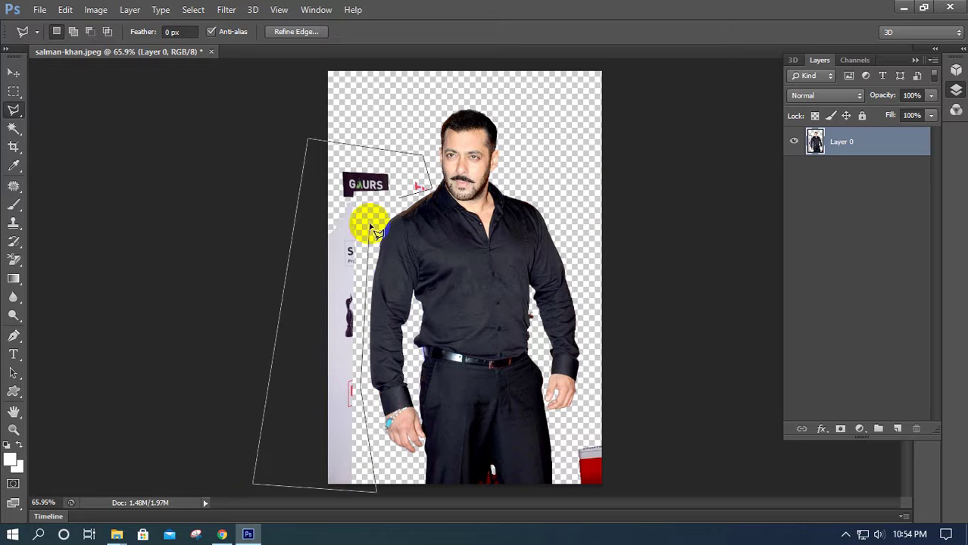
left_click(391, 209)
double_click(394, 206)
key("Delete")
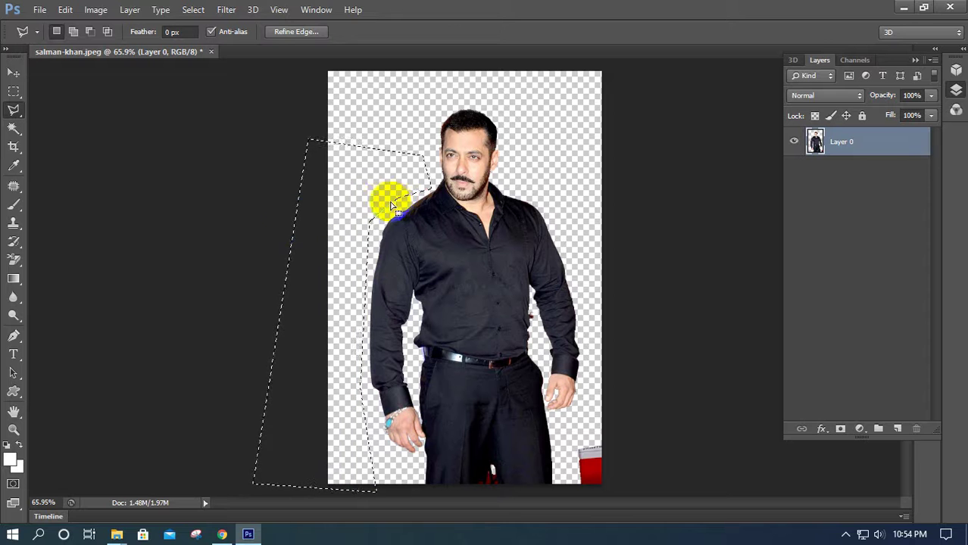
Lasso and delete the red object at the lower right, then deselect.
left_click(627, 405)
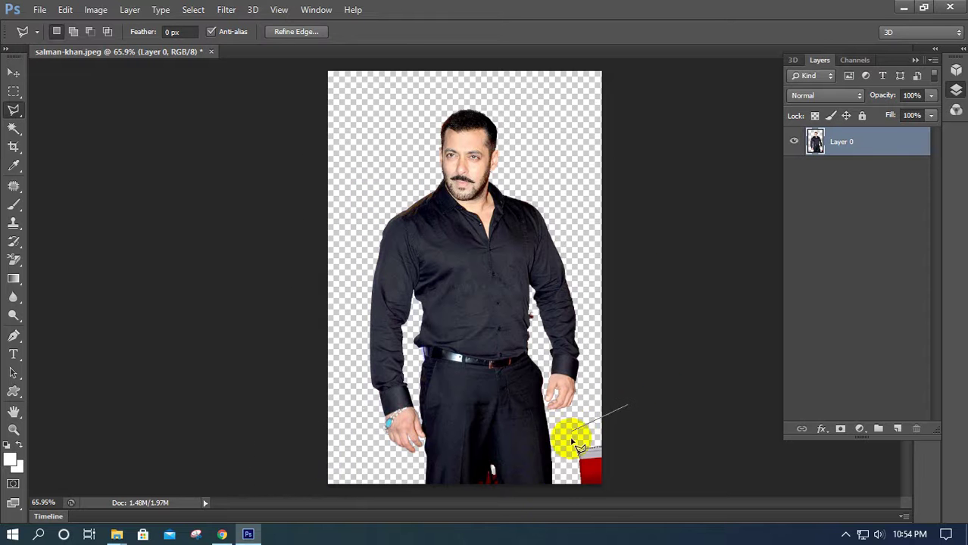
left_click(572, 439)
left_click(559, 503)
left_click(665, 439)
left_click(653, 394)
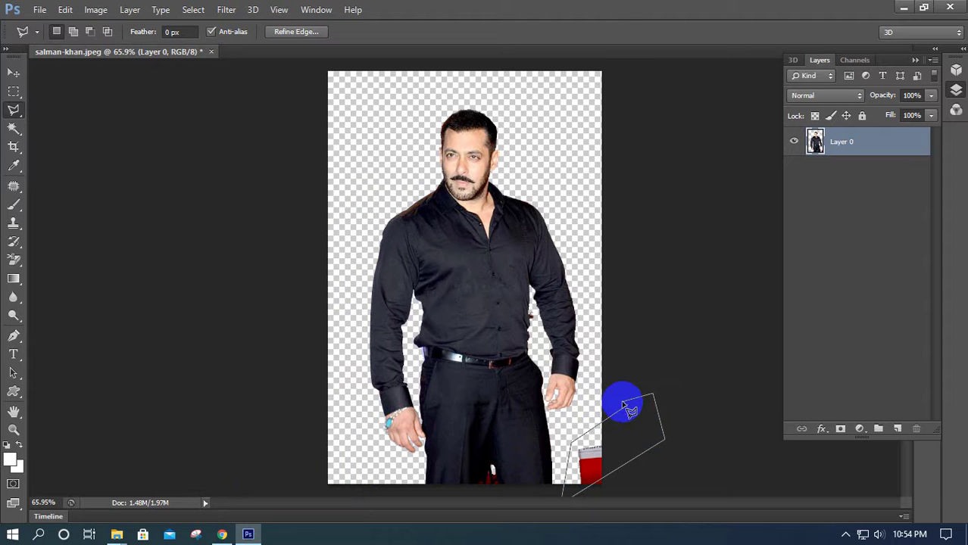
left_click(597, 412)
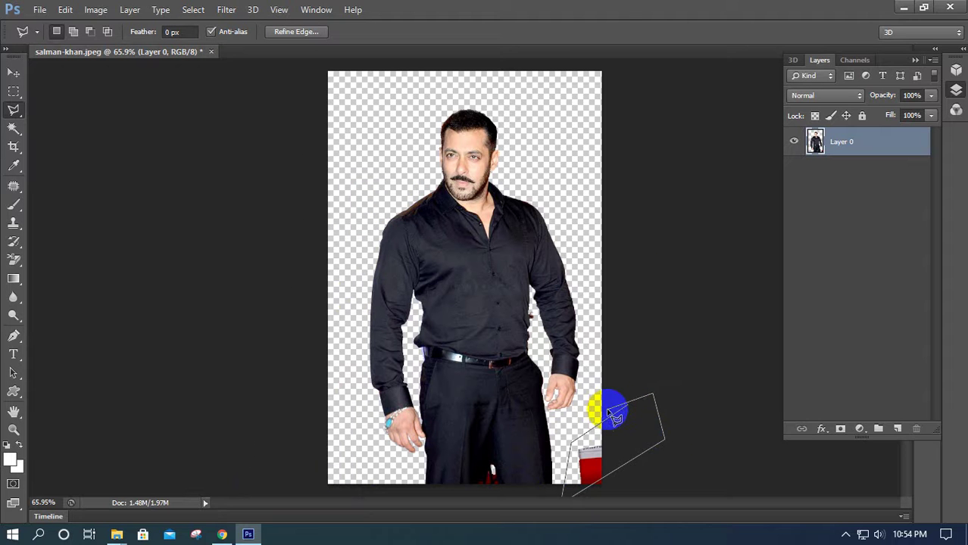
key("Delete")
key("ctrl+d")
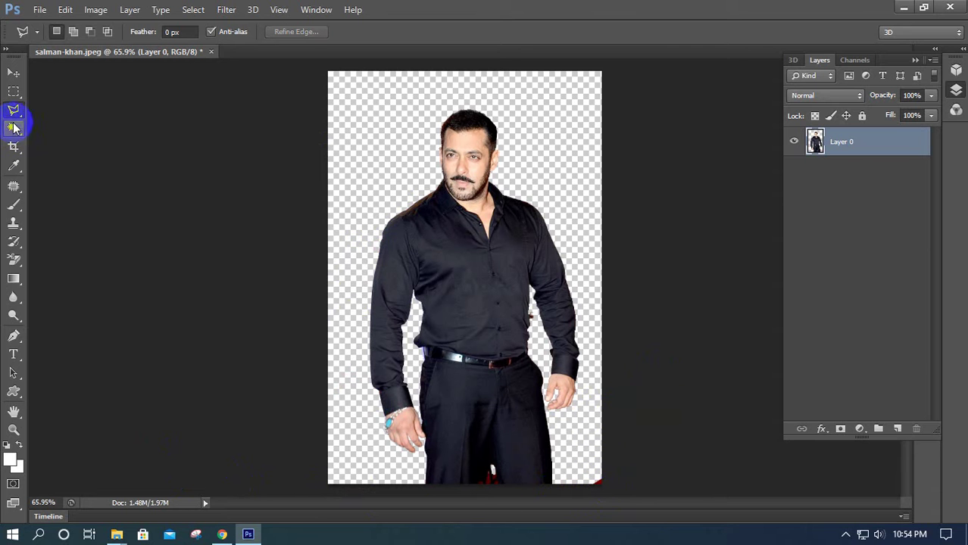
Zoom in and erase the red gap between the trouser legs in two lasso passes.
scroll(479, 493, "up", 1)
scroll(479, 494, "up", 1)
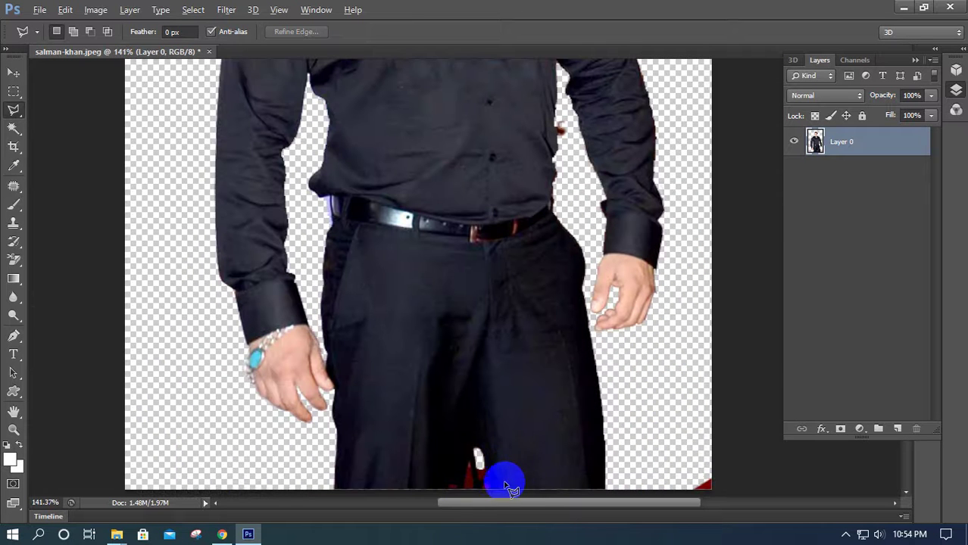
left_click(443, 489)
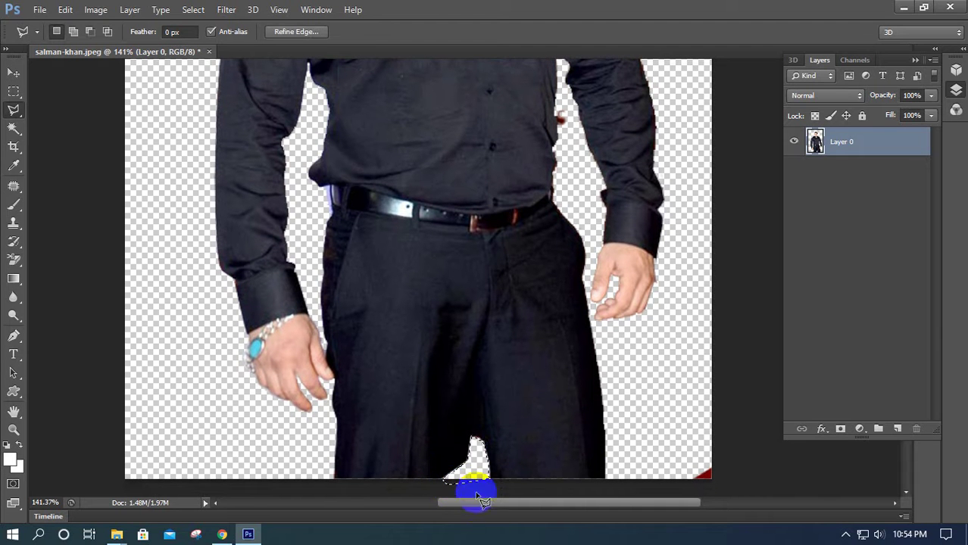
key("Delete")
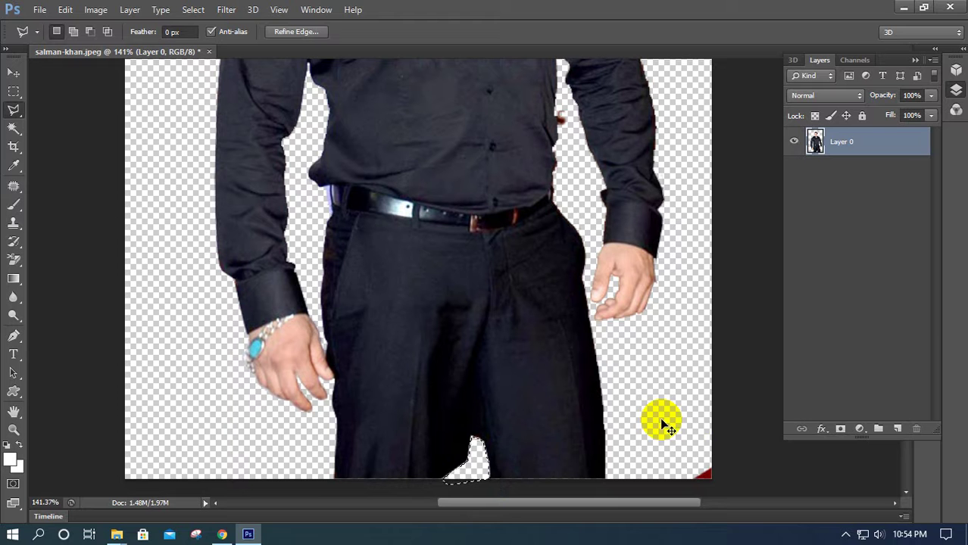
left_click(502, 458)
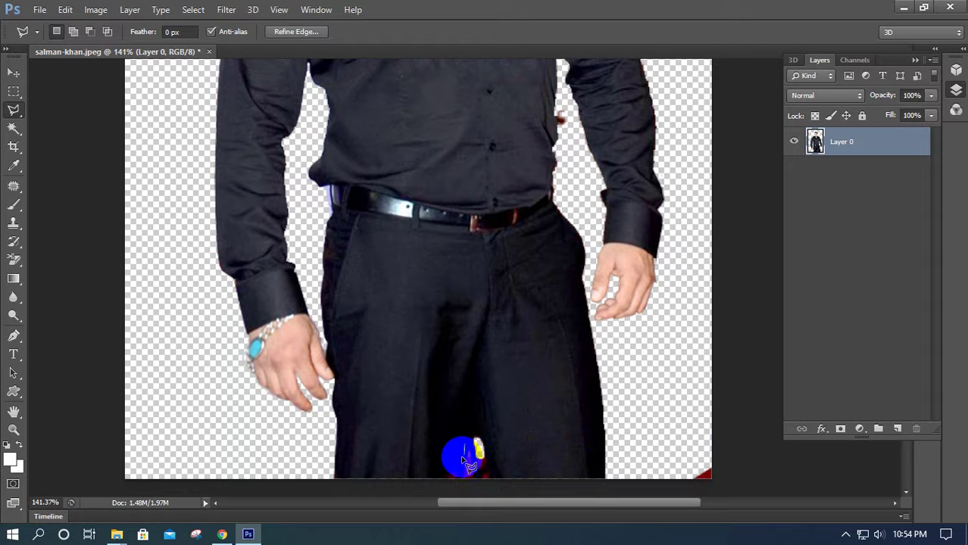
left_click(447, 479)
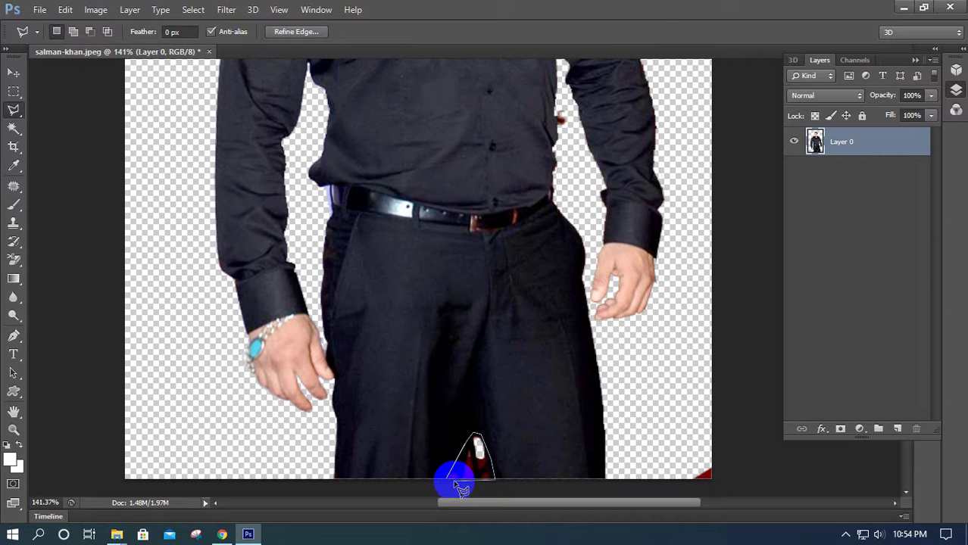
key("Delete")
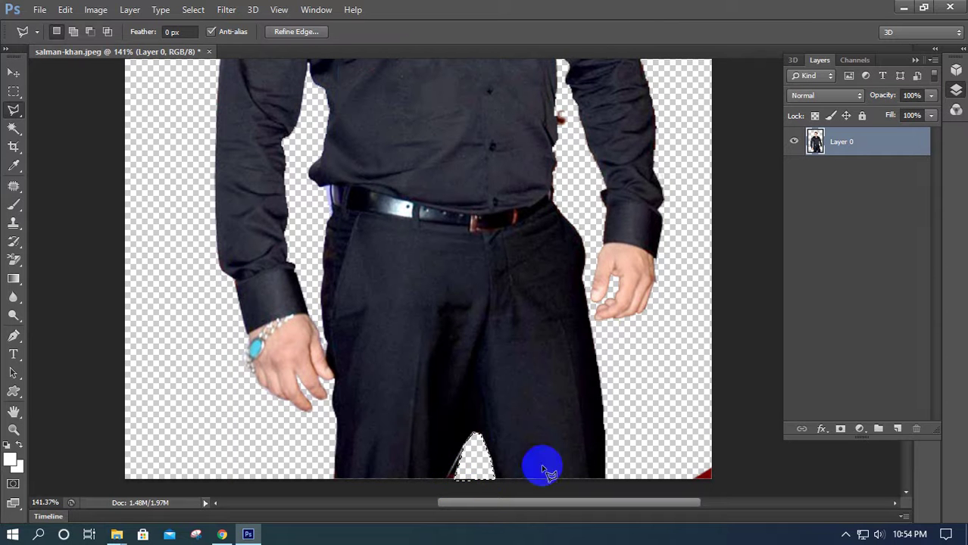
left_click(14, 73)
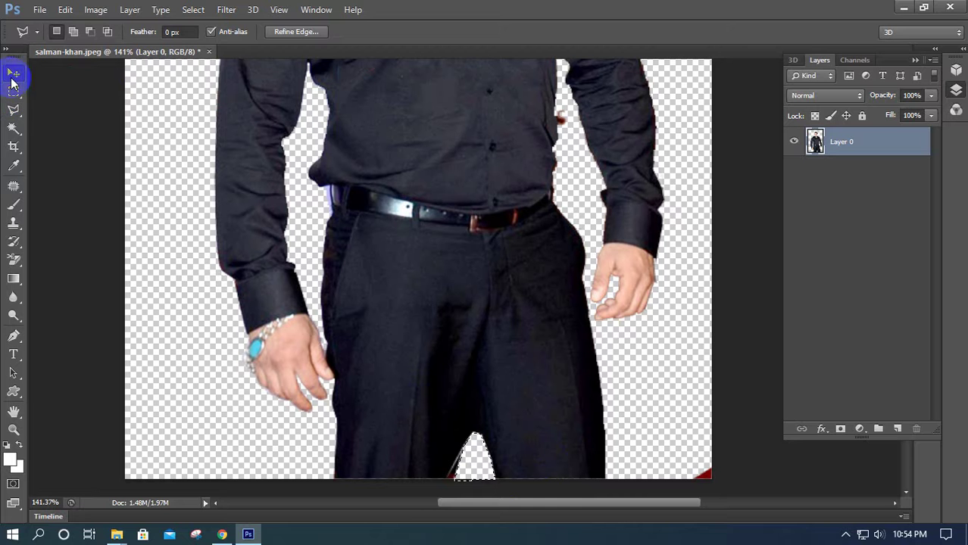
Pick the Magic Wand tool and zoom in and out to inspect the cut-out figure's edges.
left_click(13, 132)
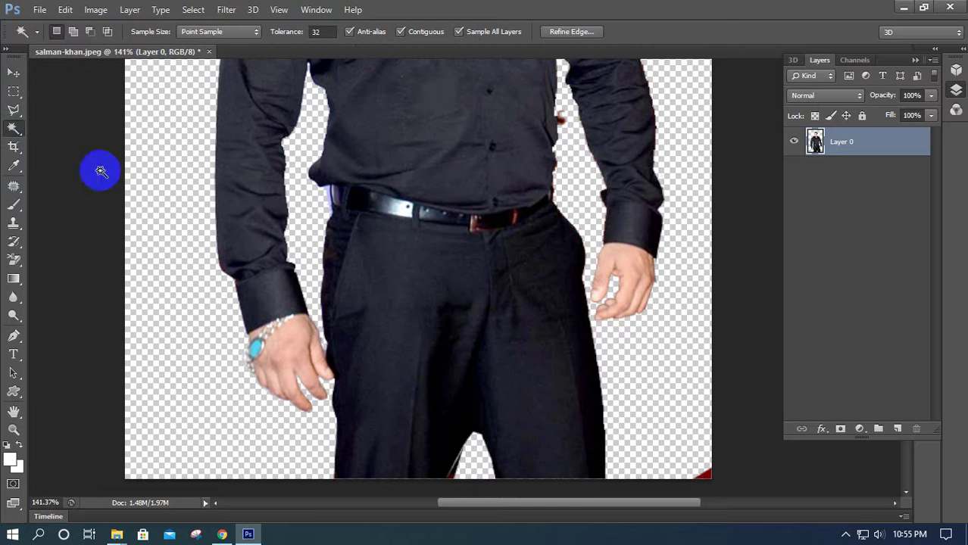
scroll(251, 362, "down", 3)
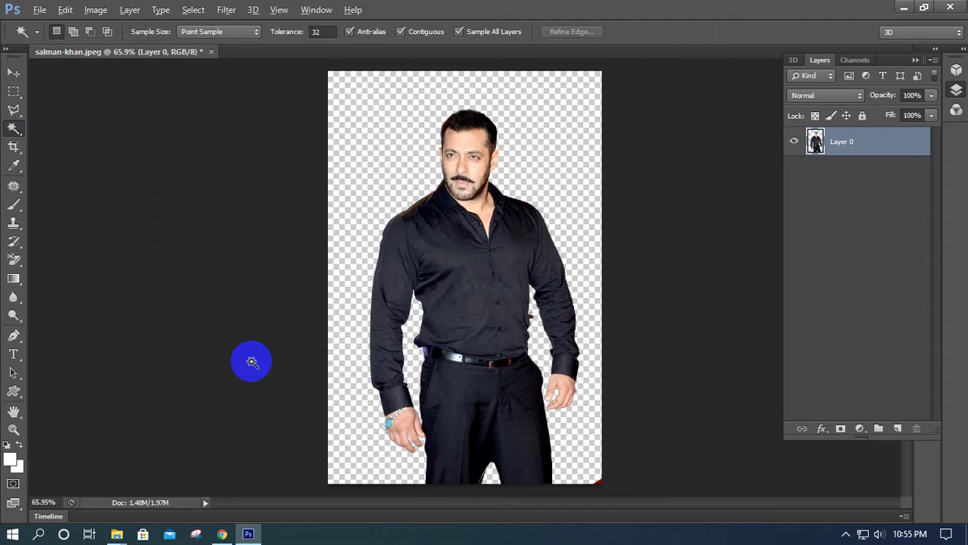
scroll(251, 362, "down", 2)
scroll(251, 362, "down", 1)
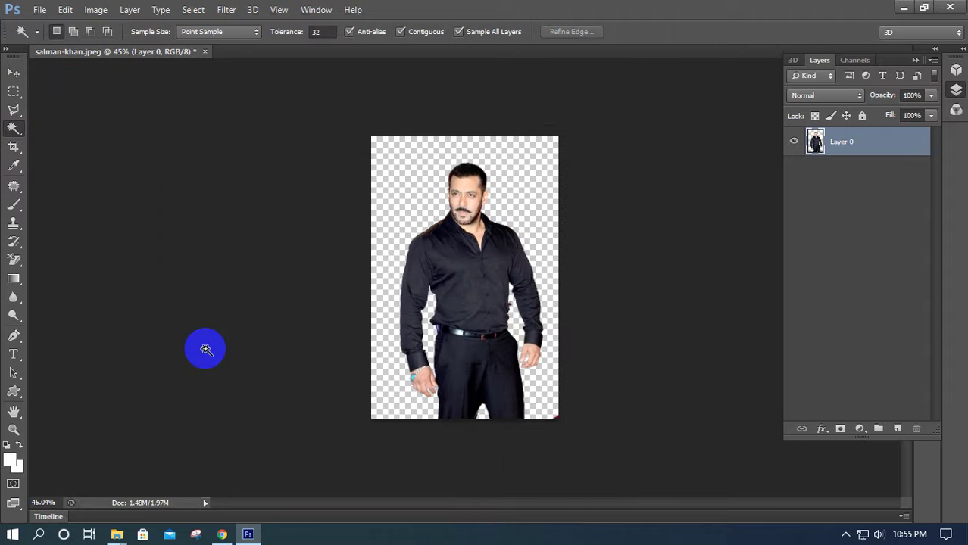
scroll(440, 321, "up", 3)
scroll(496, 259, "up", 2)
scroll(525, 368, "down", 1)
scroll(518, 368, "up", 1)
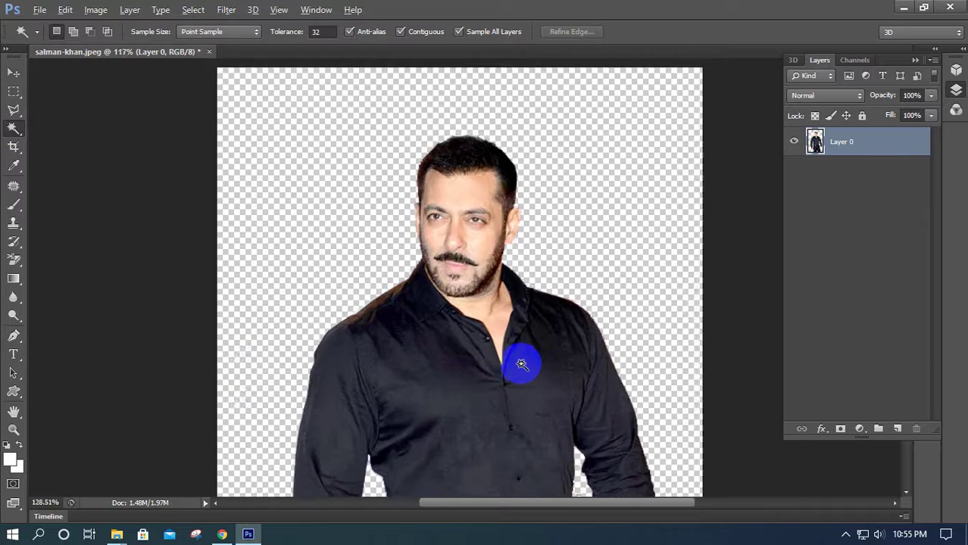
scroll(522, 365, "up", 2)
scroll(521, 365, "down", 1)
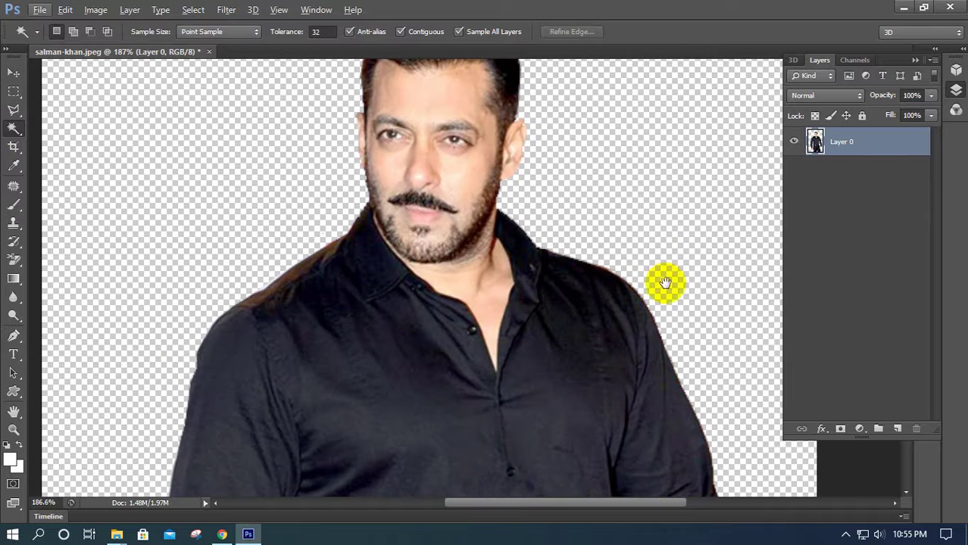
scroll(435, 261, "down", 2)
scroll(359, 287, "down", 1)
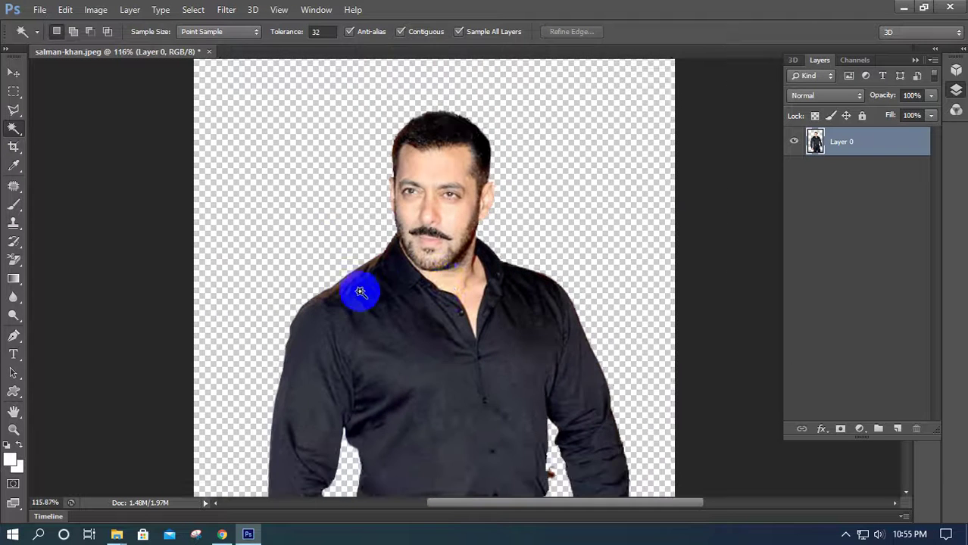
scroll(372, 287, "down", 1)
scroll(367, 287, "down", 1)
scroll(367, 297, "down", 1)
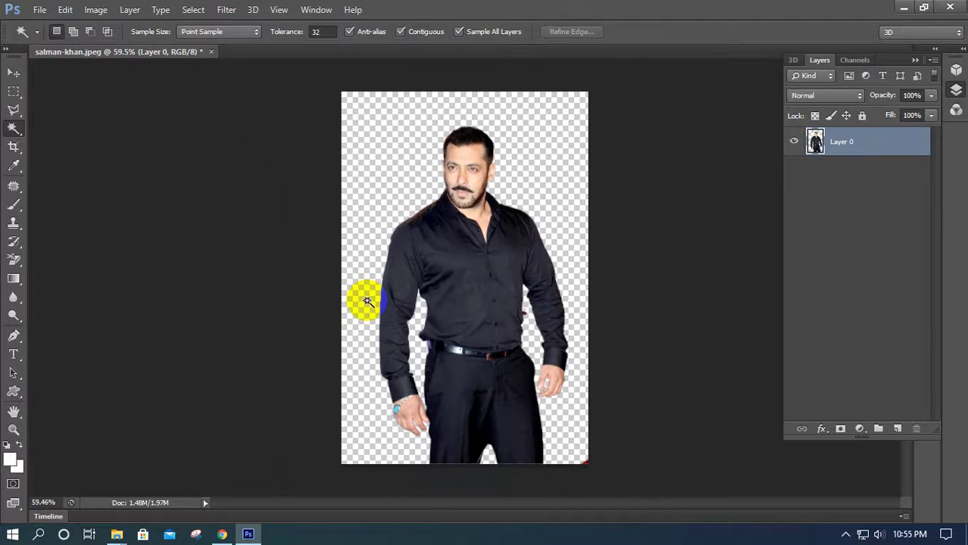
scroll(367, 301, "up", 2)
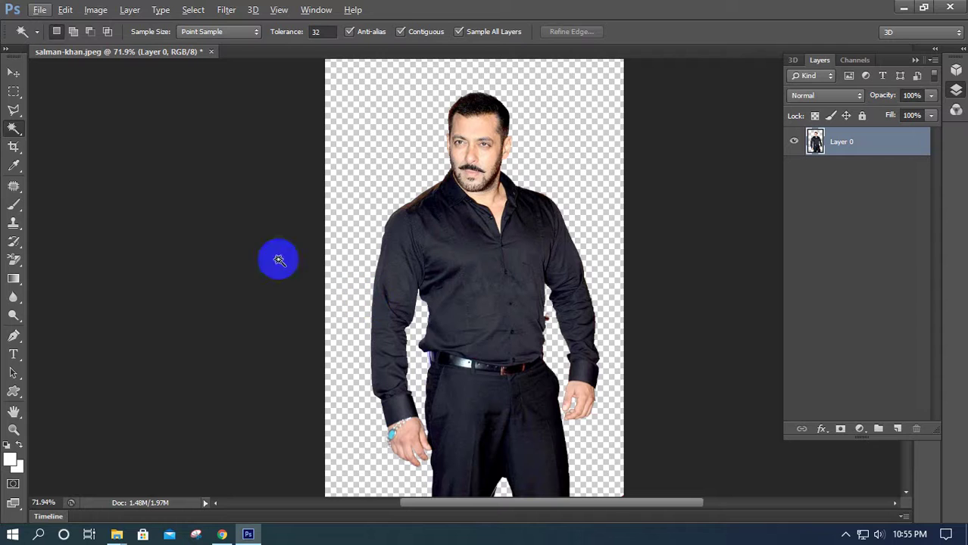